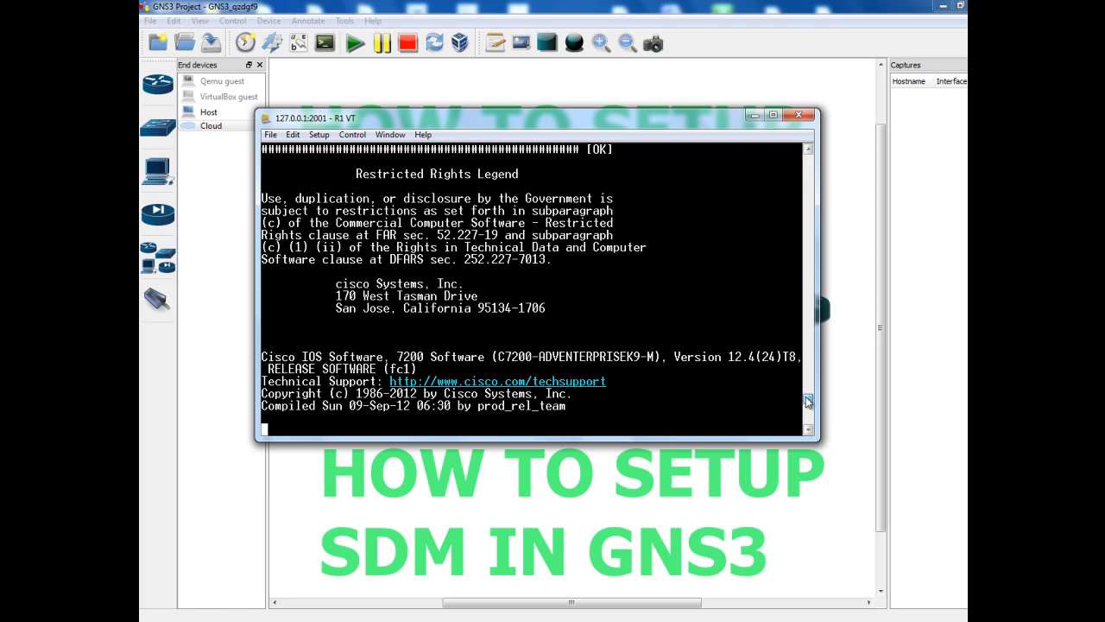
Clear R1's 'Press RETURN' prompt and enter CONF T to reach the R1(config)# prompt
{"action": "left_click_drag", "start_coordinate": [811, 420], "coordinate": [805, 443]}
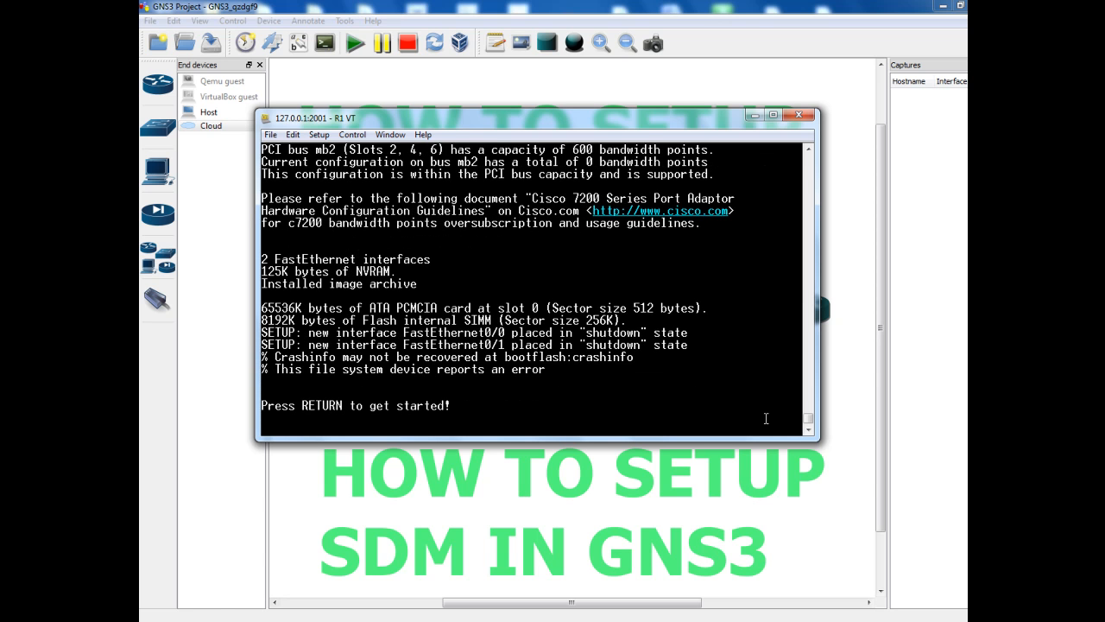
{"action": "key", "text": "Return"}
{"action": "key", "text": "Return"}
{"action": "key", "text": "Return"}
{"action": "key", "text": "Return"}
{"action": "key", "text": "Return"}
{"action": "key", "text": "Return"}
{"action": "key", "text": "Return"}
{"action": "key", "text": "Return"}
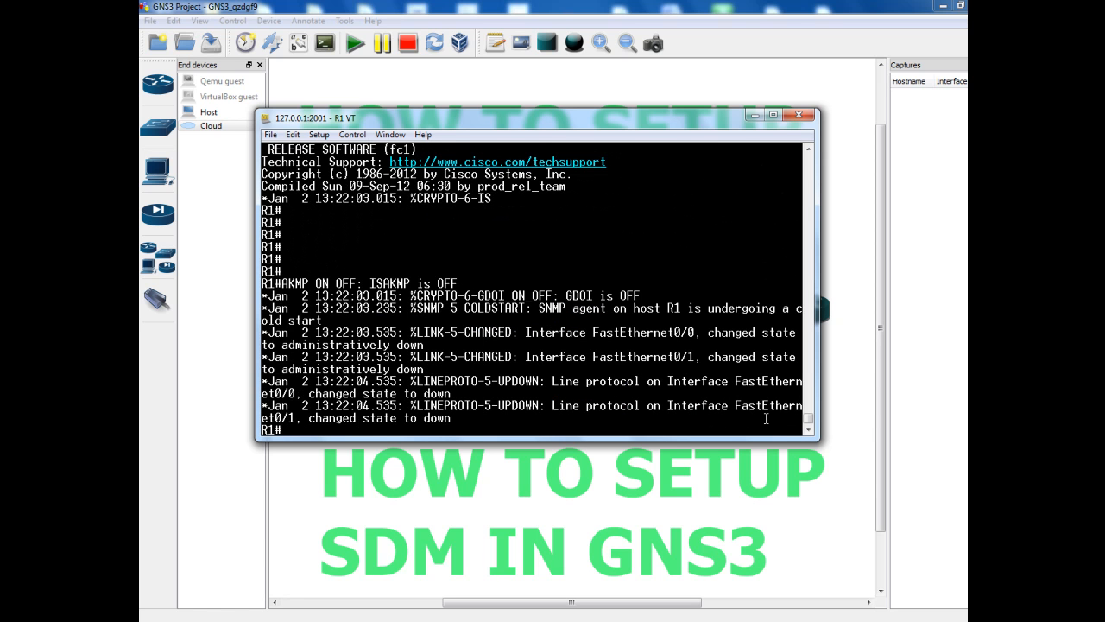
{"action": "type", "text": "CONF T"}
{"action": "key", "text": "Return"}
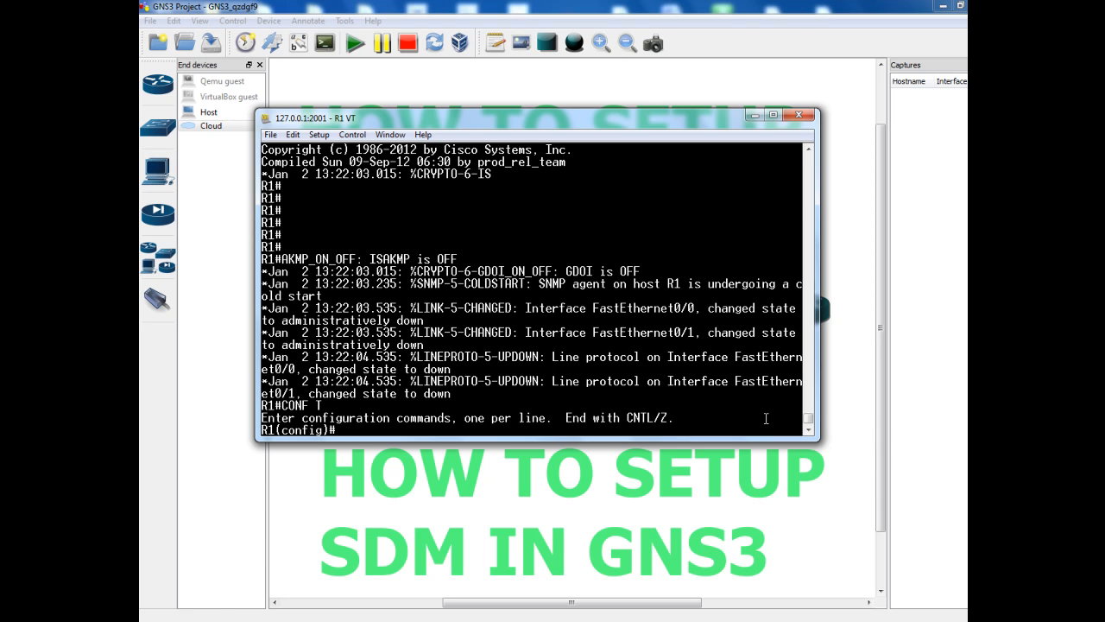
Run 'do sh ip inter bri' showing Fa0/0 and Fa0/1 unassigned and down, then check the R1–C1 link
{"action": "type", "text": "do sh ip inter bri"}
{"action": "key", "text": "Return"}
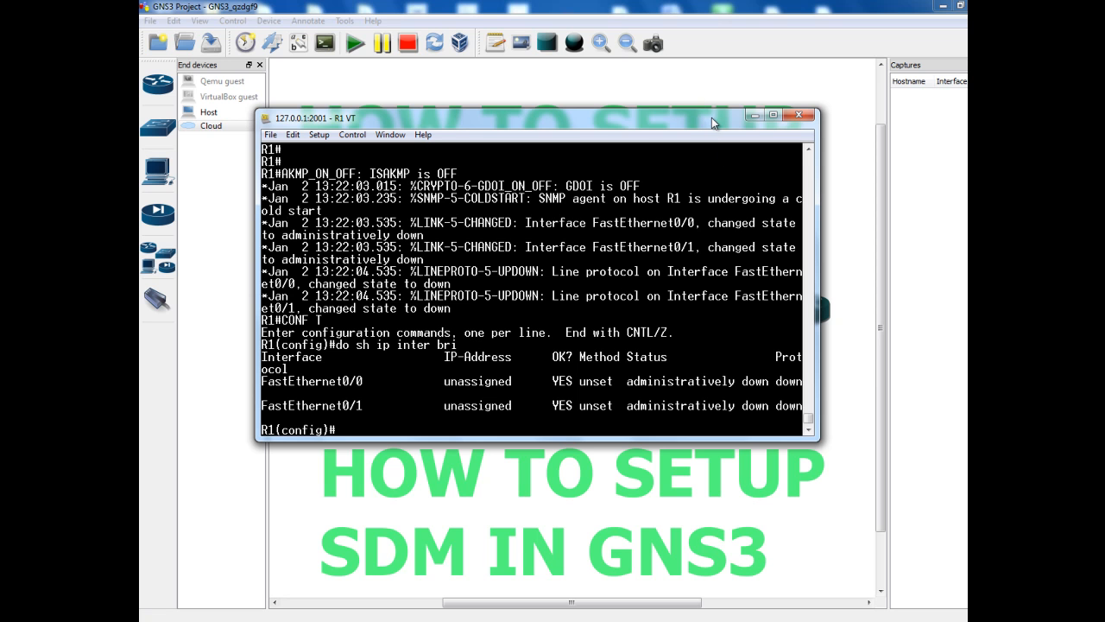
{"action": "left_click", "coordinate": [754, 115]}
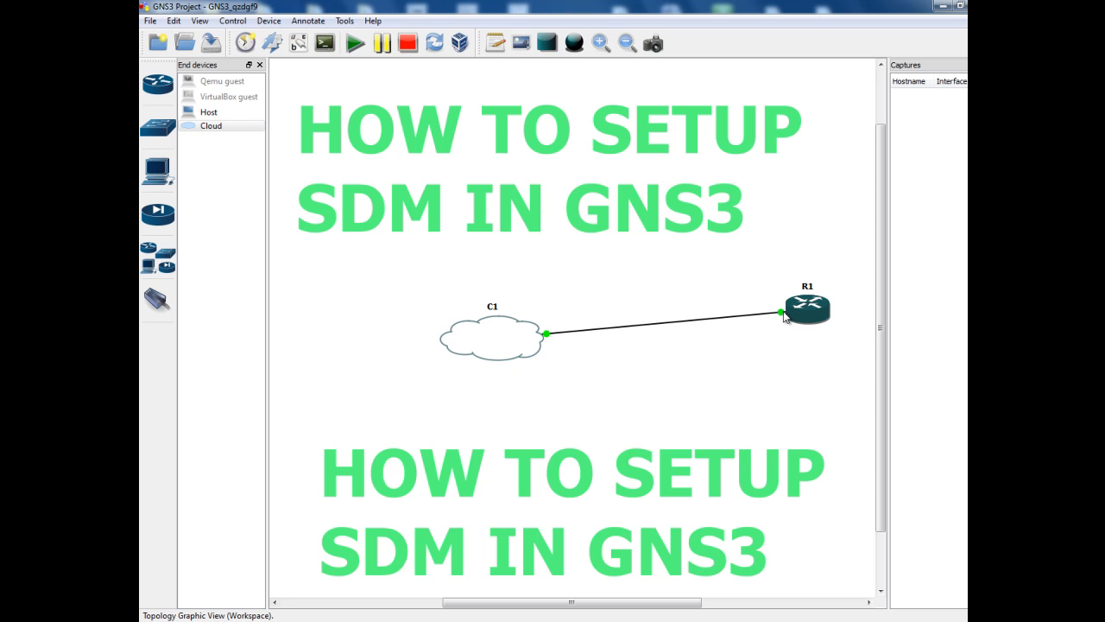
{"action": "mouse_move", "coordinate": [784, 317]}
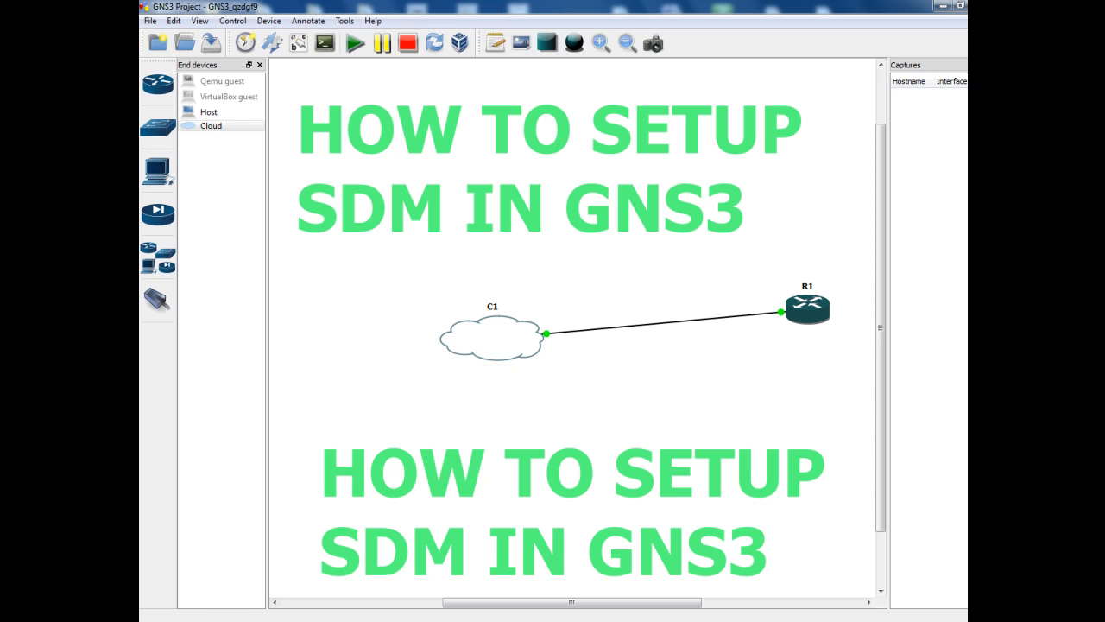
{"action": "left_click", "coordinate": [803, 620]}
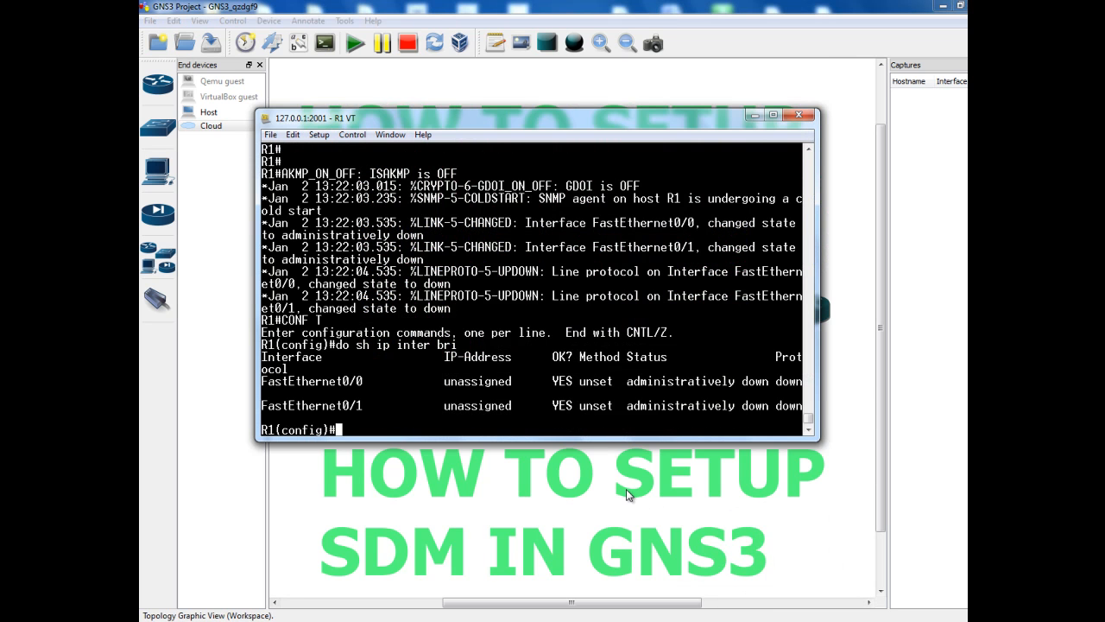
Assign interface f0/0 the address 10.10.10.1 255.255.255.0, correcting the mistyped mask
{"action": "type", "text": "interface f0/0"}
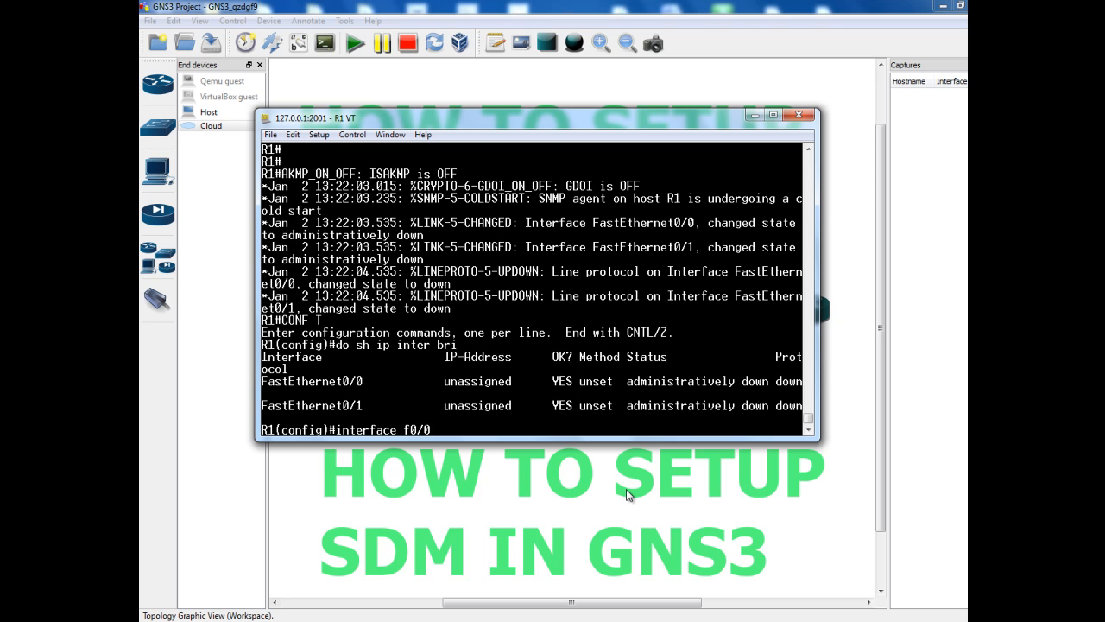
{"action": "key", "text": "Return"}
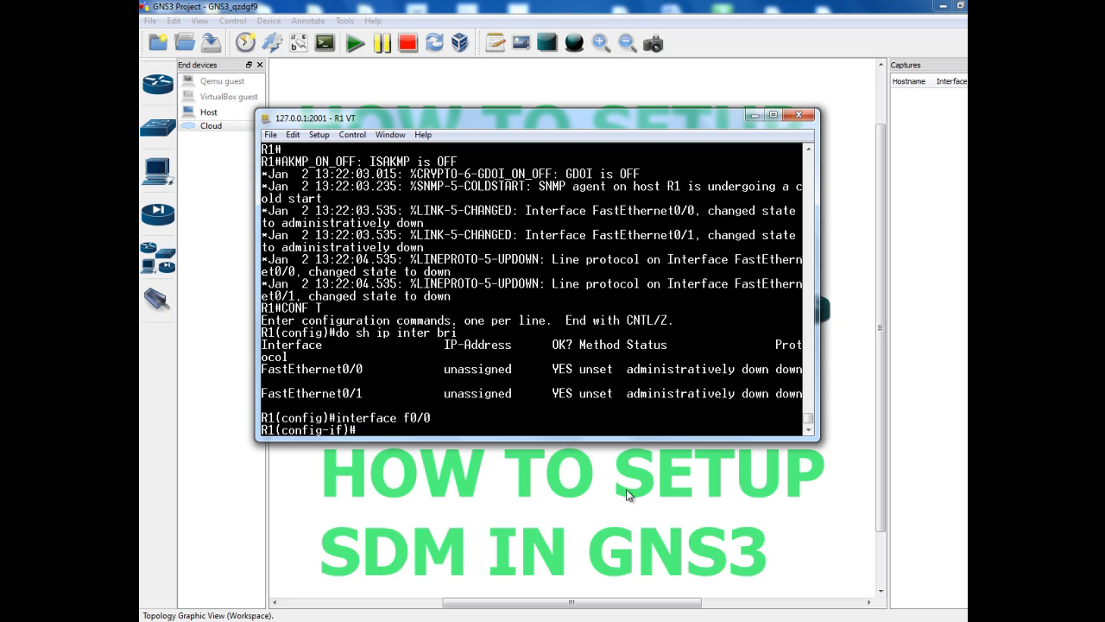
{"action": "type", "text": "ip address 10.10.1"}
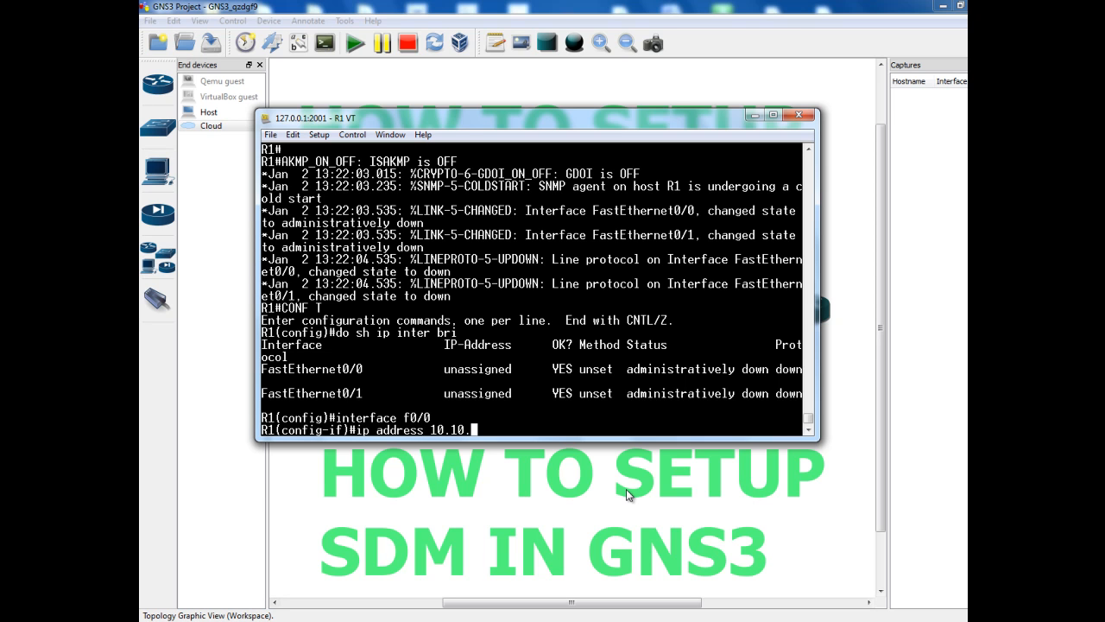
{"action": "type", "text": "0.1 2555.255"}
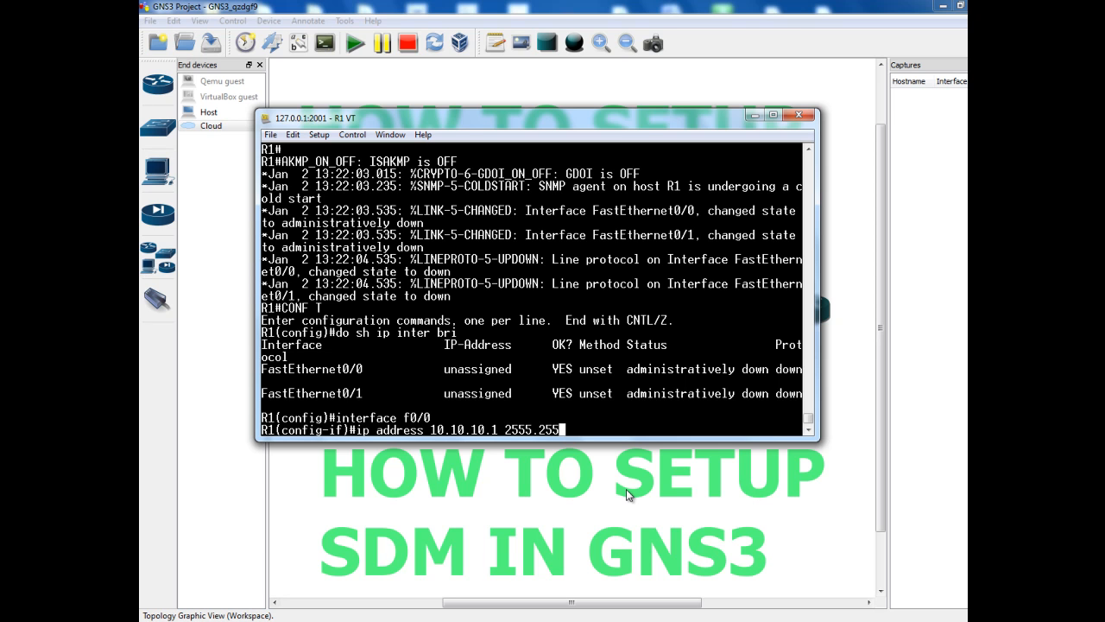
{"action": "type", "text": ".255.0"}
{"action": "key", "text": "Return"}
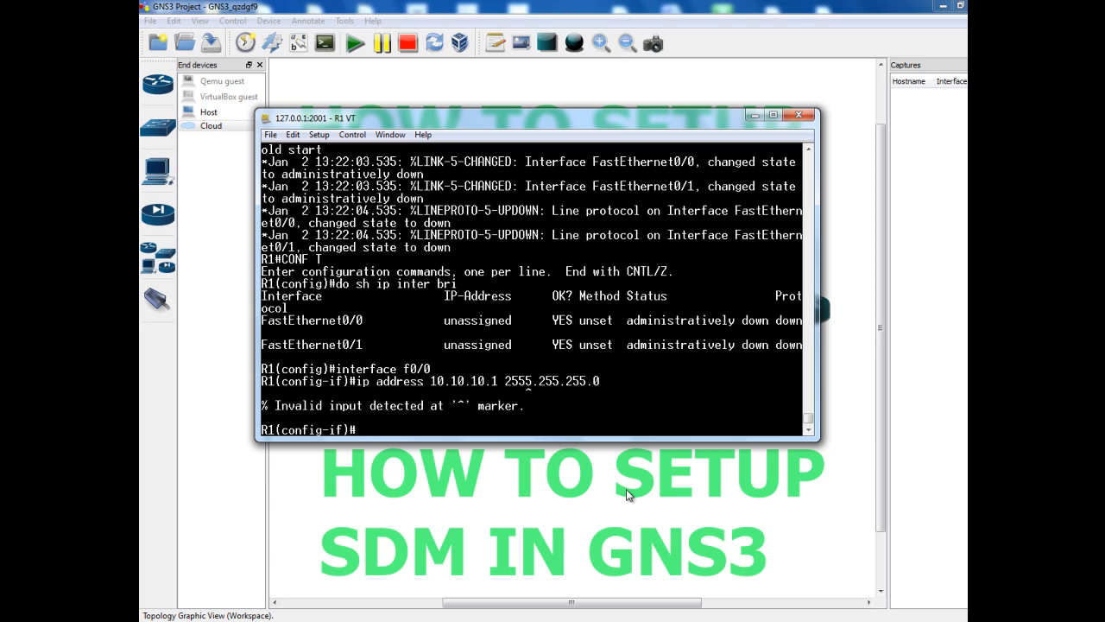
{"action": "key", "text": "Up"}
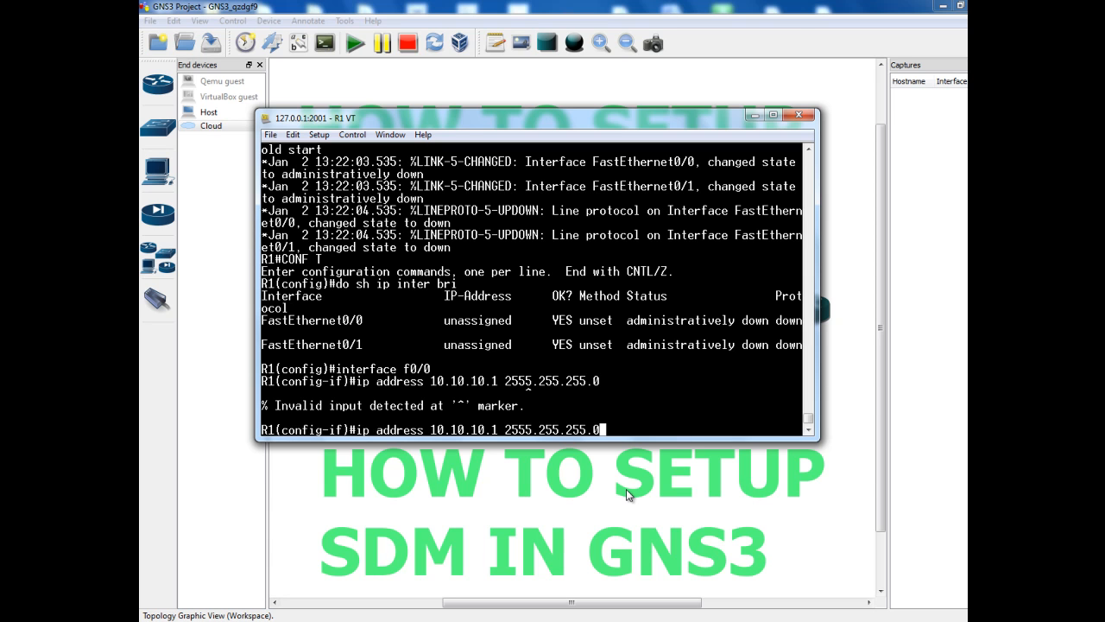
{"action": "key", "text": "Left"}
{"action": "key", "text": "Left"}
{"action": "key", "text": "Left"}
{"action": "key", "text": "Left"}
{"action": "key", "text": "Left"}
{"action": "key", "text": "Left"}
{"action": "key", "text": "Left"}
{"action": "key", "text": "Left"}
{"action": "key", "text": "Left"}
{"action": "key", "text": "Left"}
{"action": "key", "text": "BackSpace"}
{"action": "key", "text": "Right"}
{"action": "key", "text": "Right"}
{"action": "key", "text": "Right"}
{"action": "key", "text": "Right"}
{"action": "key", "text": "Right"}
{"action": "key", "text": "Right"}
{"action": "key", "text": "Right"}
{"action": "key", "text": "Right"}
{"action": "key", "text": "Right"}
{"action": "key", "text": "Right"}
{"action": "key", "text": "Return"}
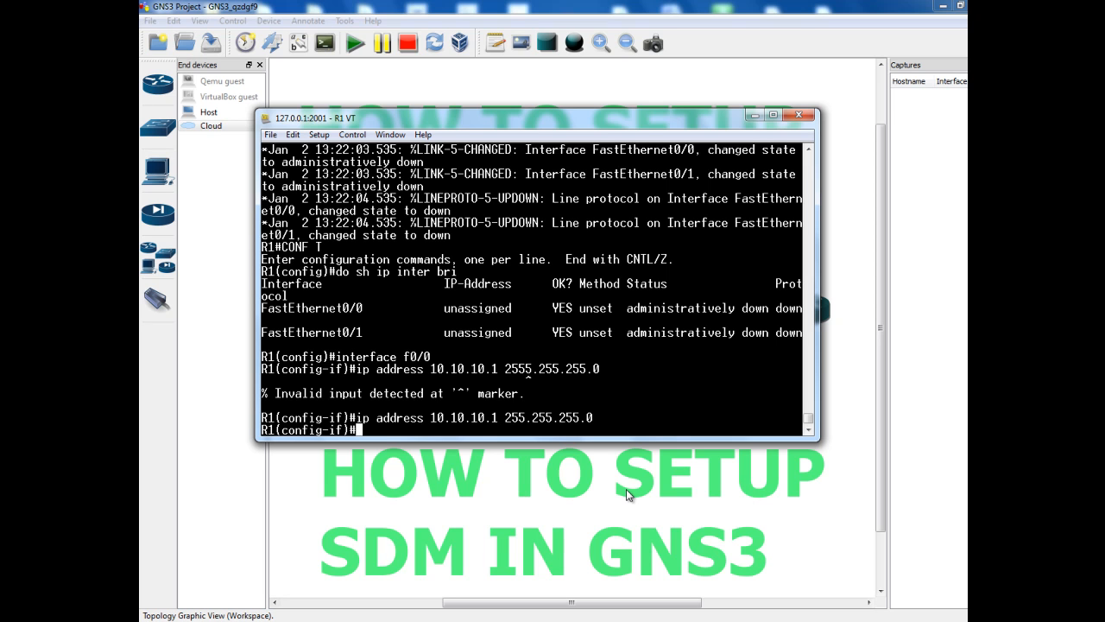
Enable FastEthernet0/0 with 'no shut' and return to global configuration mode
{"action": "type", "text": "no shut"}
{"action": "key", "text": "Return"}
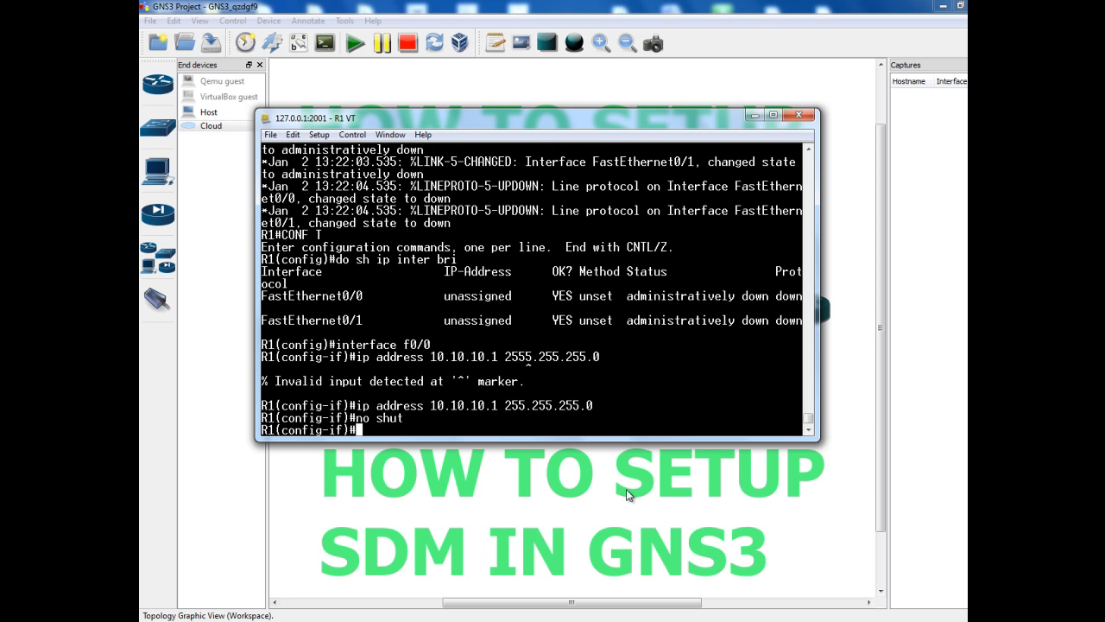
{"action": "type", "text": "exit"}
{"action": "key", "text": "Return"}
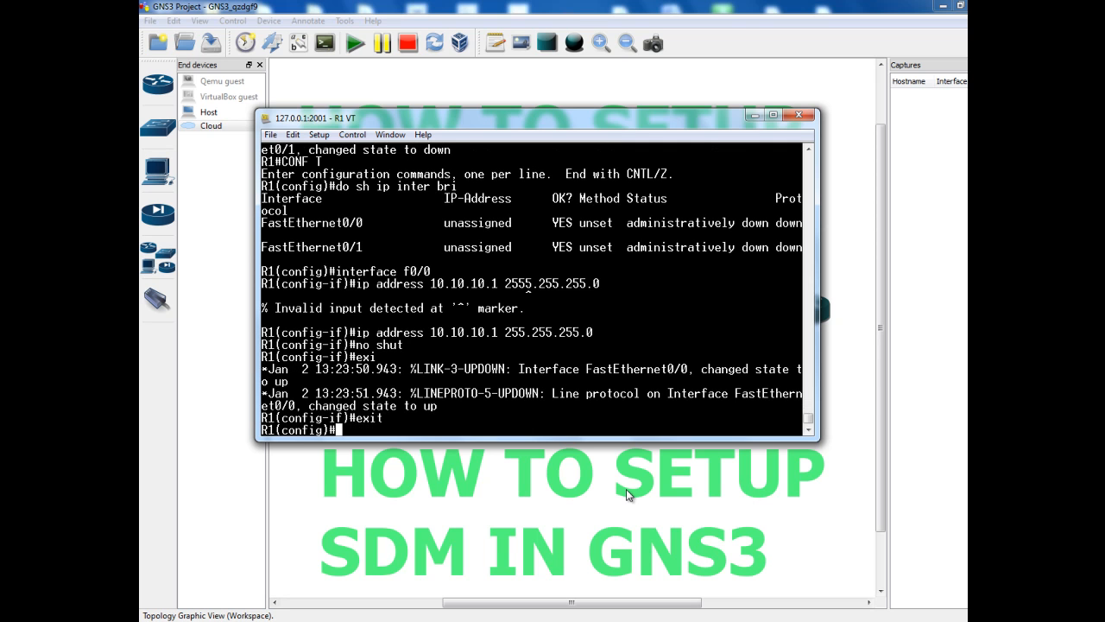
Add a local username with privilege 15 and a password using the 'username' command
{"action": "type", "text": "username tapha "}
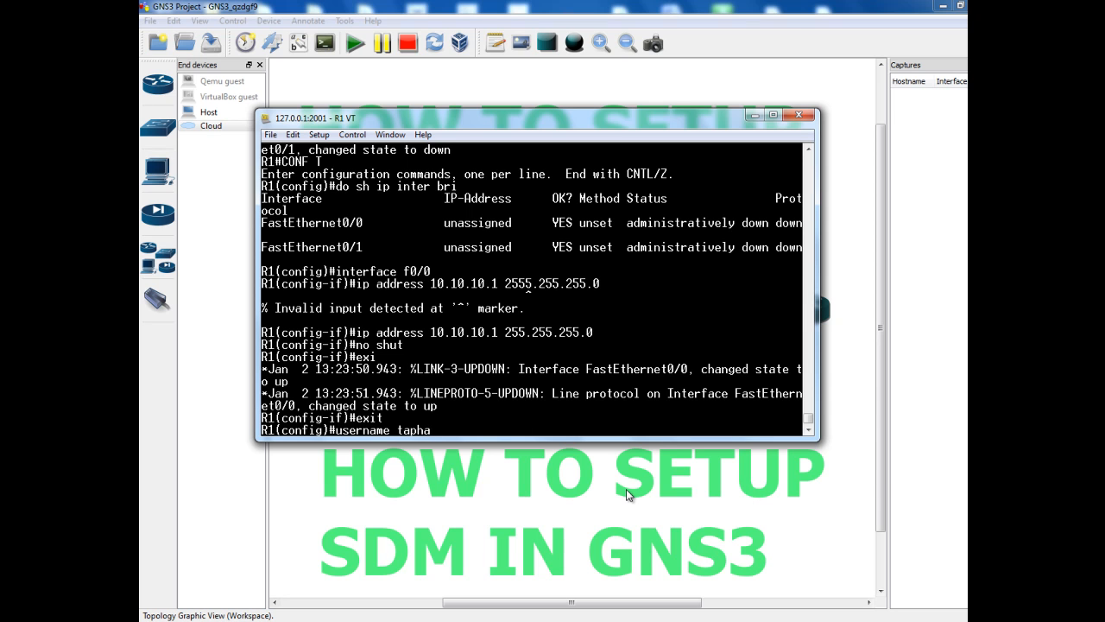
{"action": "type", "text": "privilege ?"}
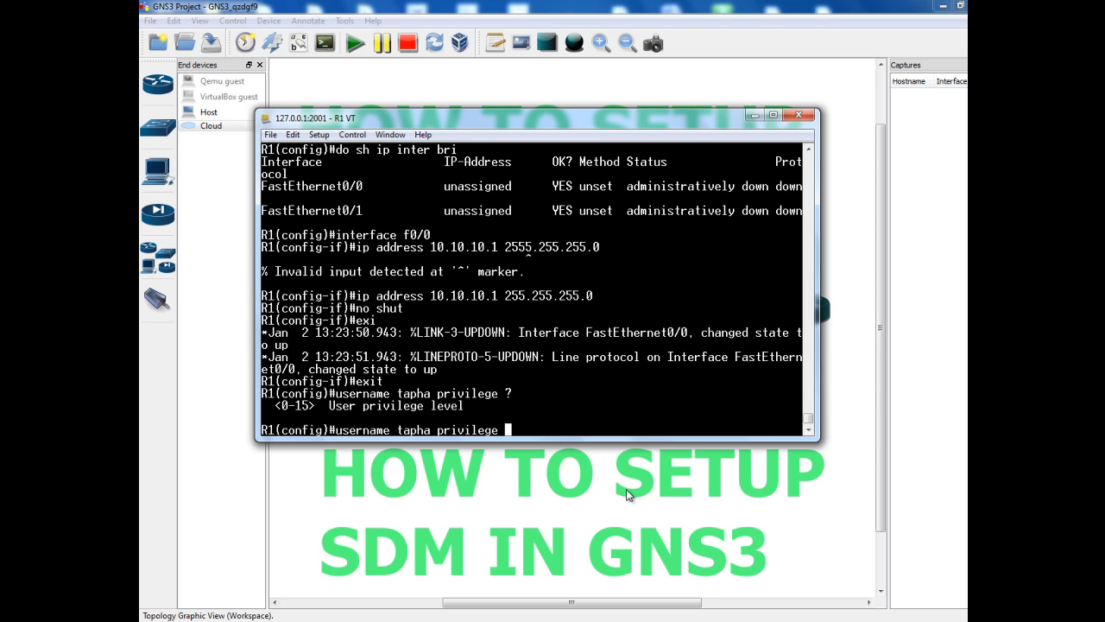
{"action": "type", "text": "15 pass"}
{"action": "key", "text": "Tab"}
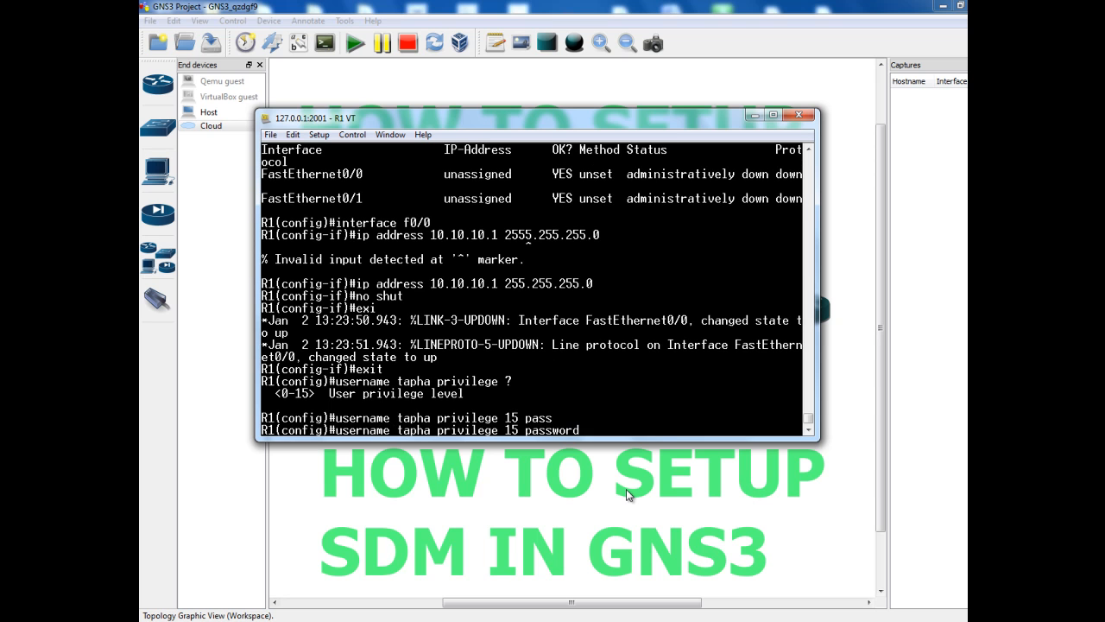
{"action": "type", "text": "cisco"}
{"action": "key", "text": "Return"}
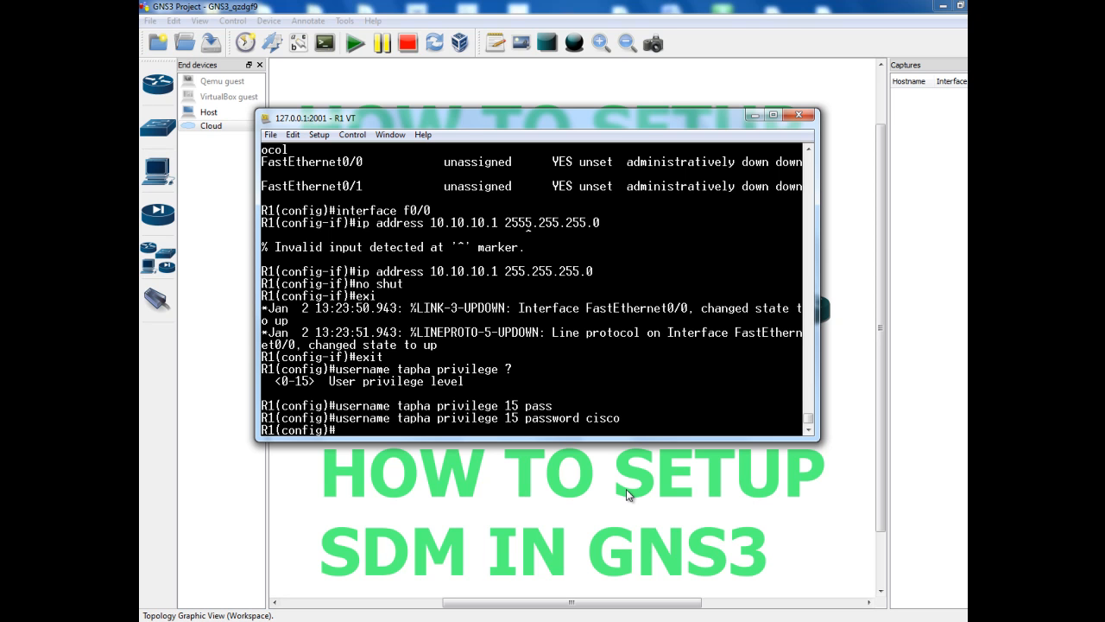
Enter 'ip http server' and 'ip http secure-server', generating R1's 1024-bit RSA keys
{"action": "type", "text": "http"}
{"action": "key", "text": "BackSpace"}
{"action": "key", "text": "BackSpace"}
{"action": "key", "text": "BackSpace"}
{"action": "key", "text": "BackSpace"}
{"action": "key", "text": "BackSpace"}
{"action": "type", "text": "ip http ser"}
{"action": "key", "text": "Tab"}
{"action": "key", "text": "Return"}
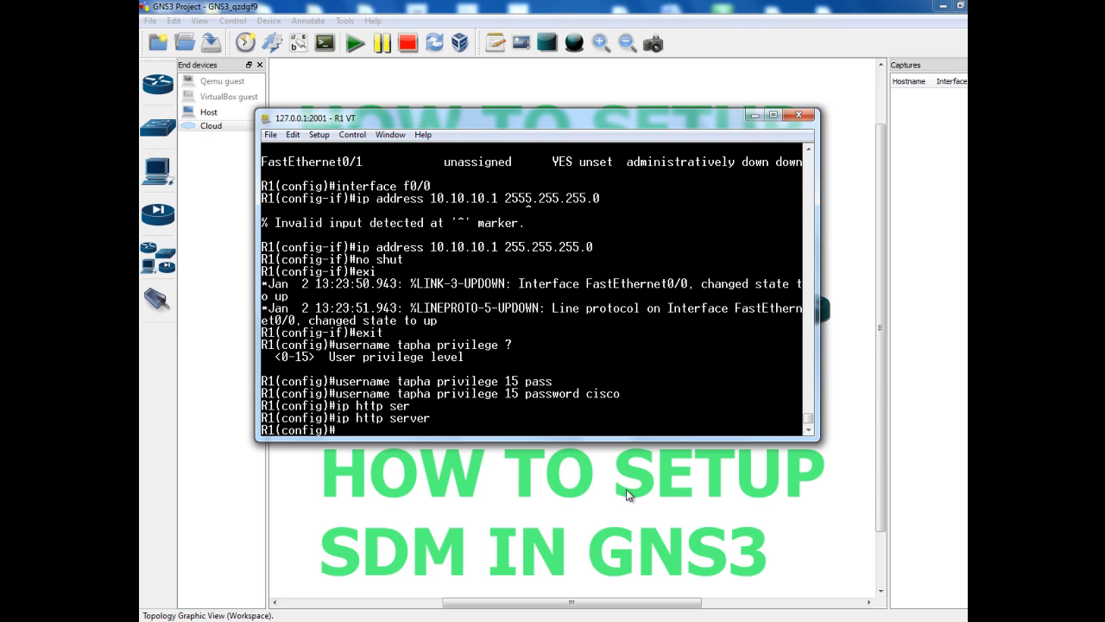
{"action": "type", "text": "ip http secure-ser"}
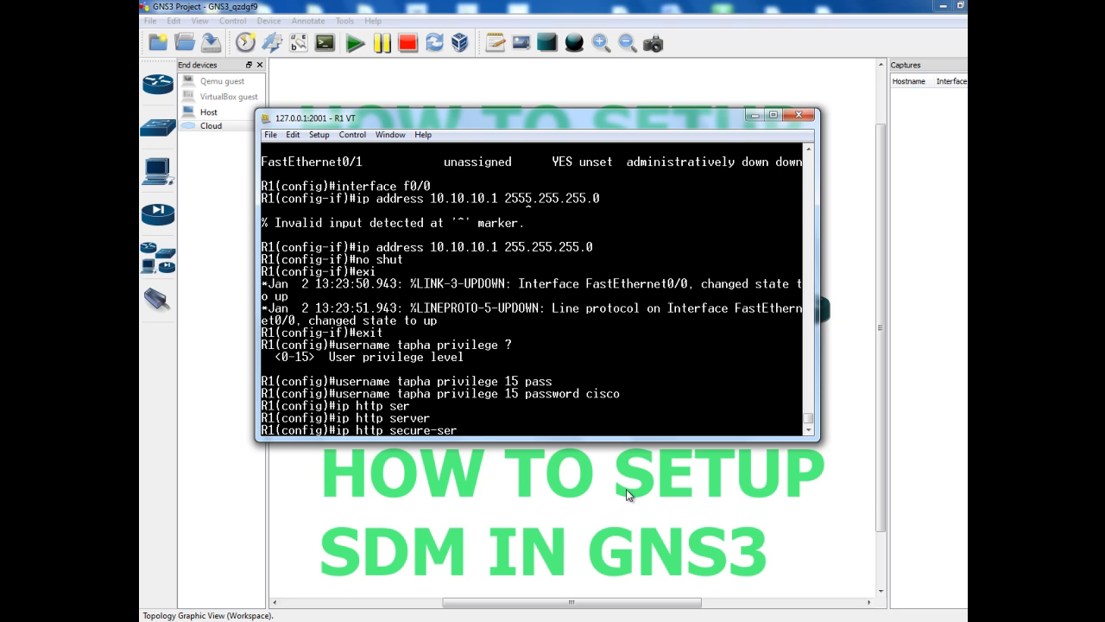
{"action": "key", "text": "Tab"}
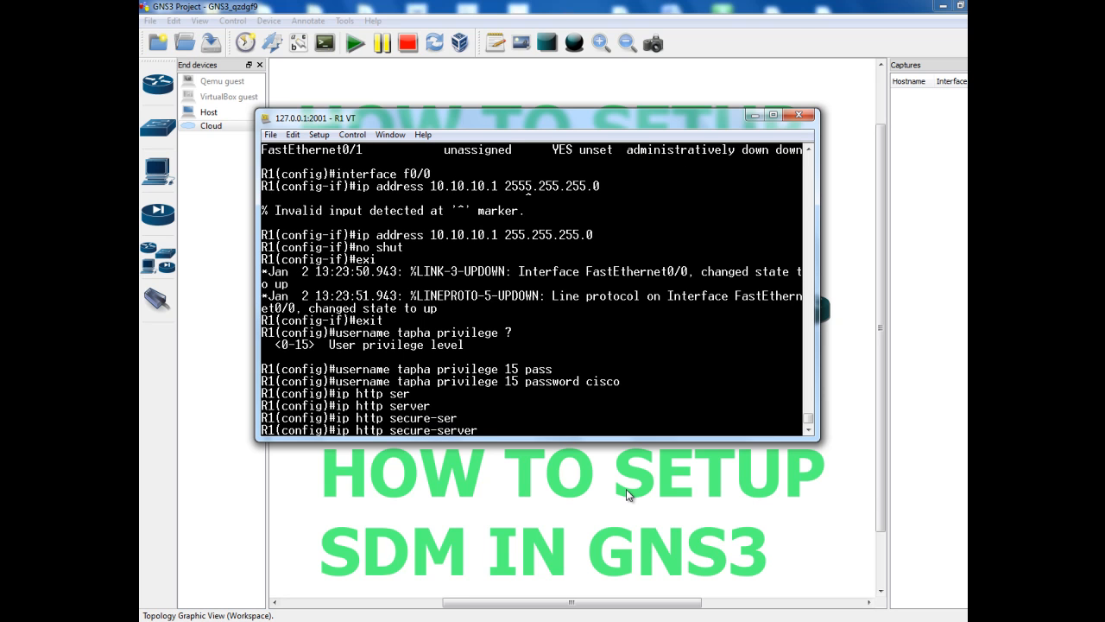
{"action": "key", "text": "Return"}
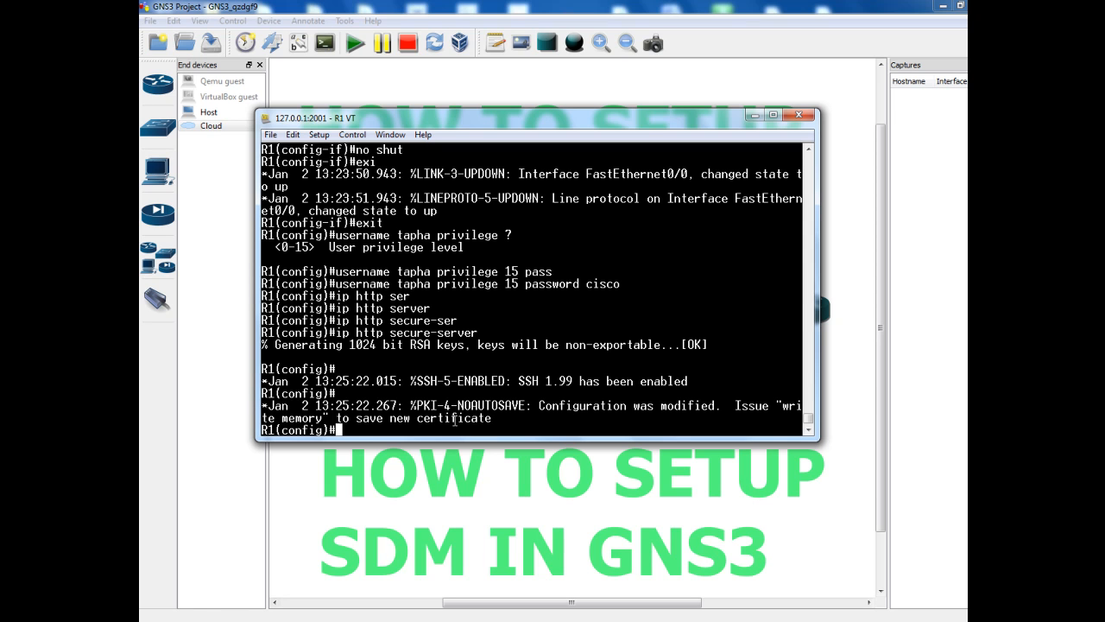
Apply 'ip http authentication local' so web logins check R1's local user database
{"action": "type", "text": "ip http auth"}
{"action": "key", "text": "Tab"}
{"action": "type", "text": "local"}
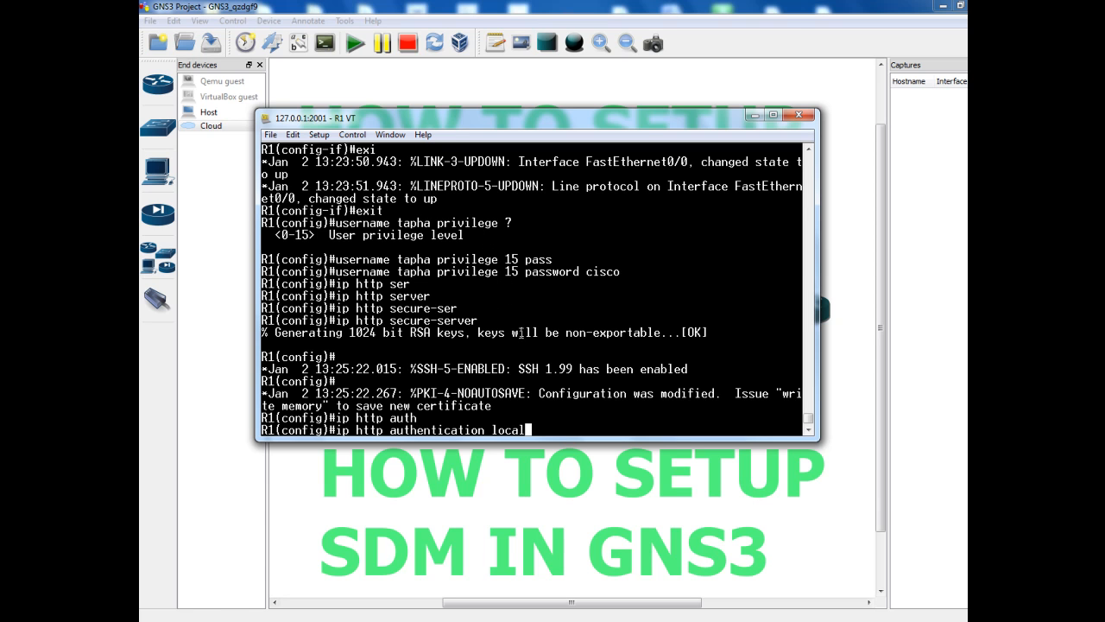
{"action": "key", "text": "Return"}
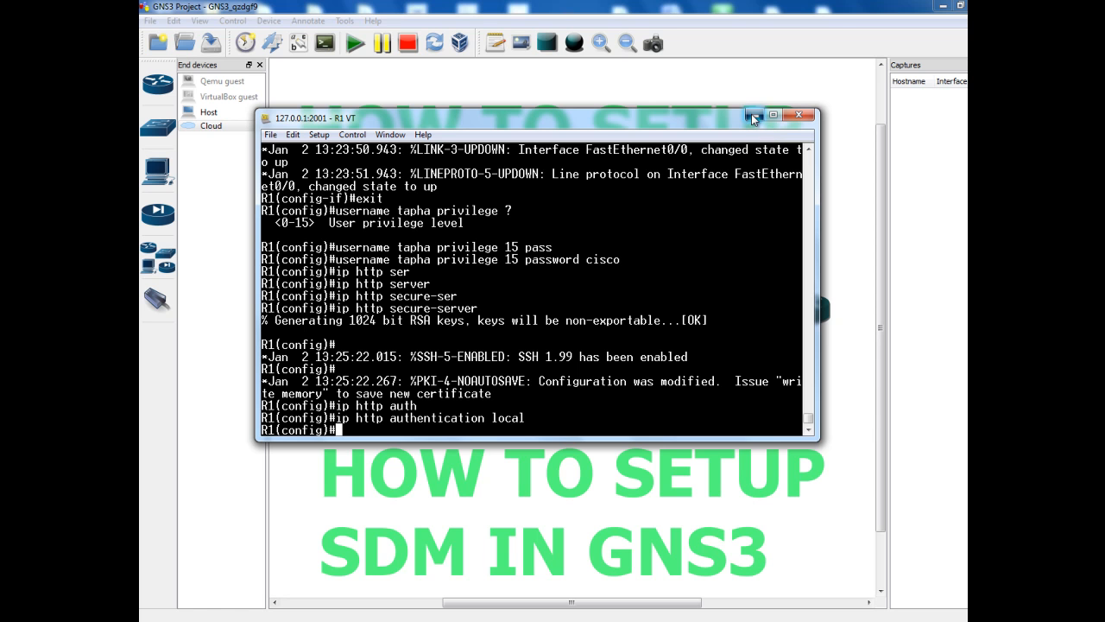
Hide the R1 console and open Local Area Connection 2's properties from Network and Sharing Center
{"action": "left_click", "coordinate": [753, 114]}
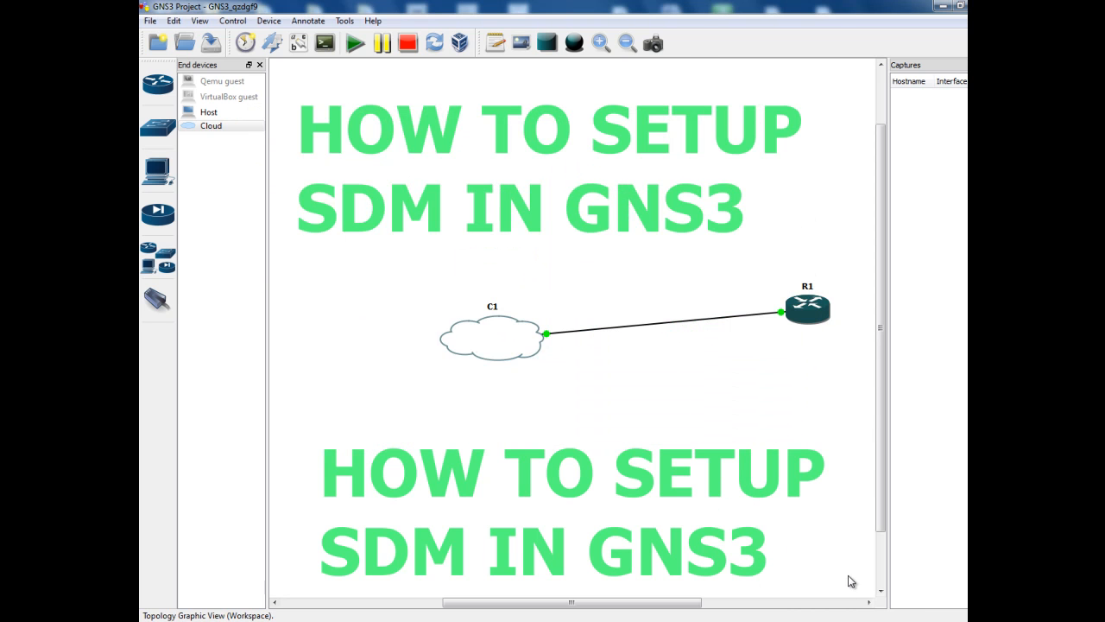
{"action": "left_click", "coordinate": [873, 619]}
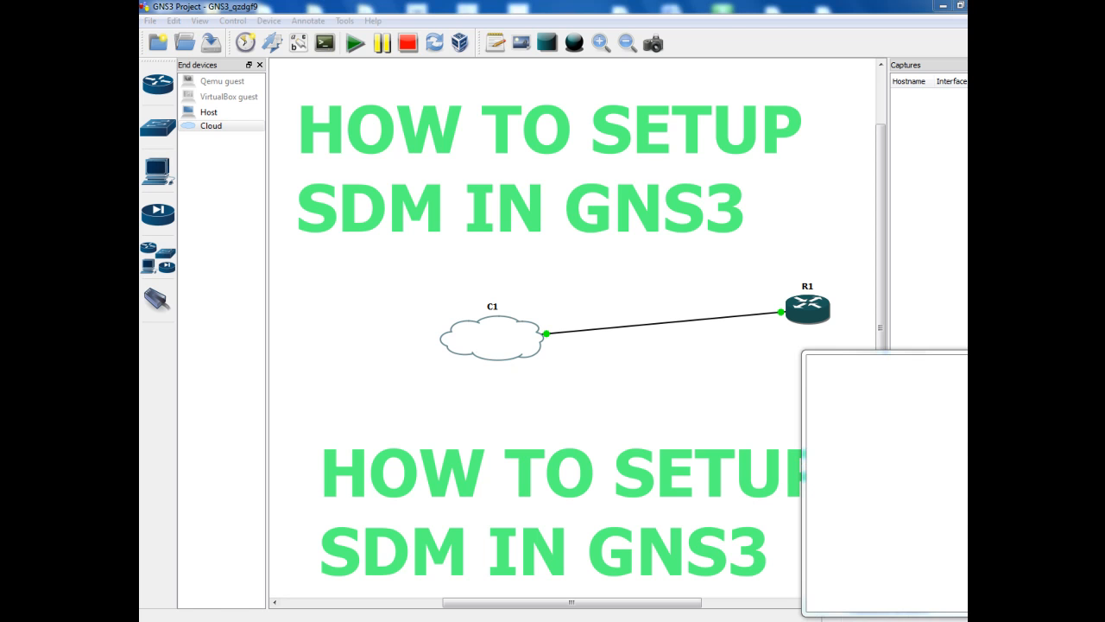
{"action": "left_click", "coordinate": [872, 599]}
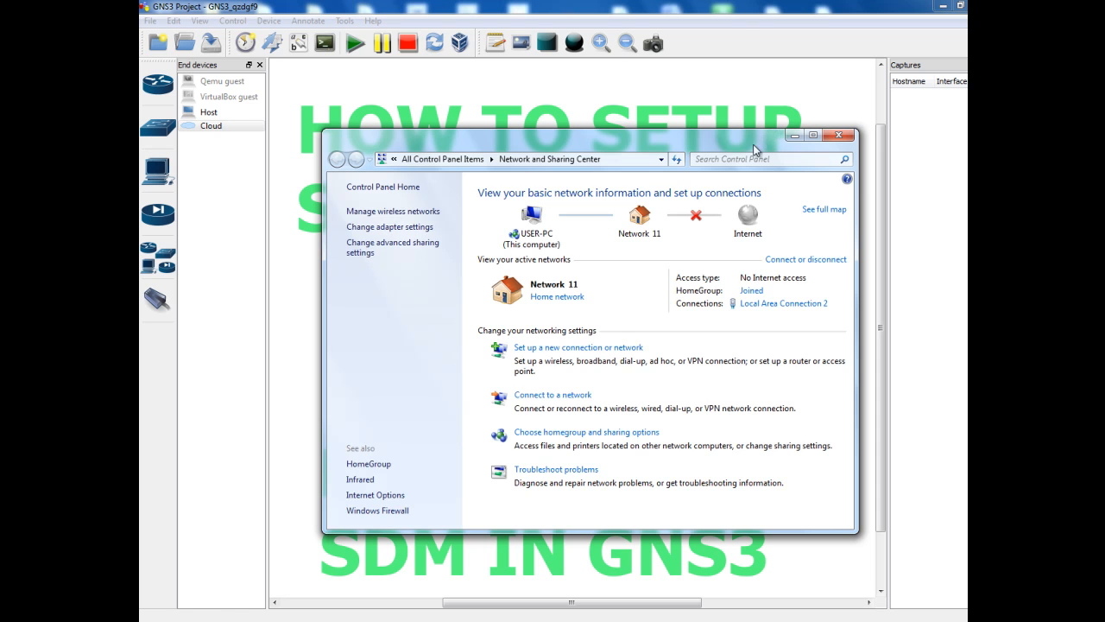
{"action": "left_click", "coordinate": [394, 228]}
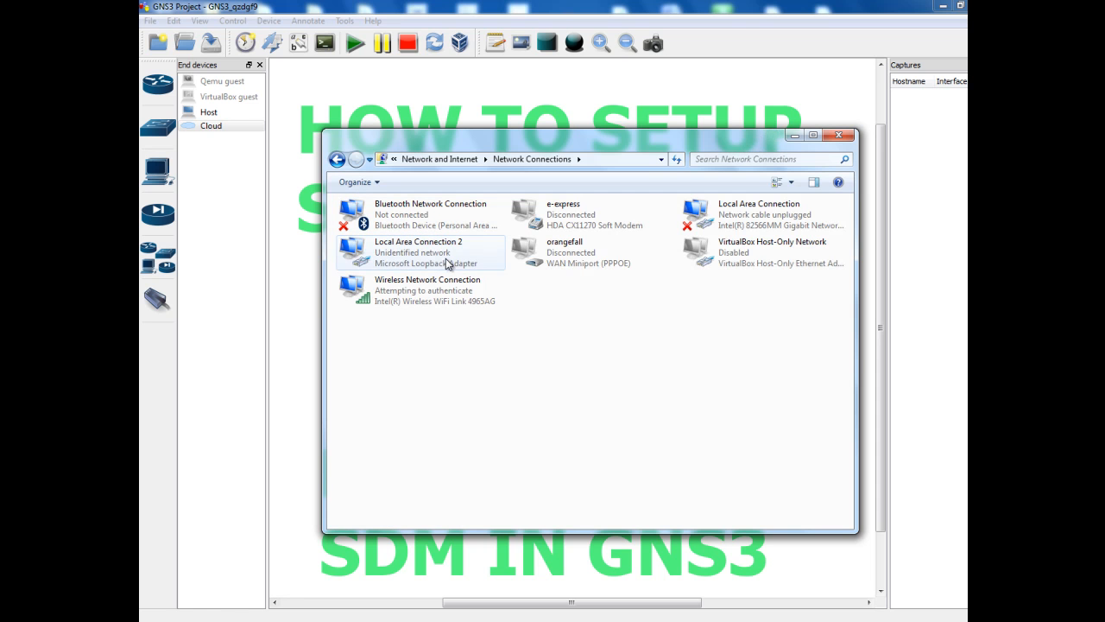
{"action": "right_click", "coordinate": [426, 253]}
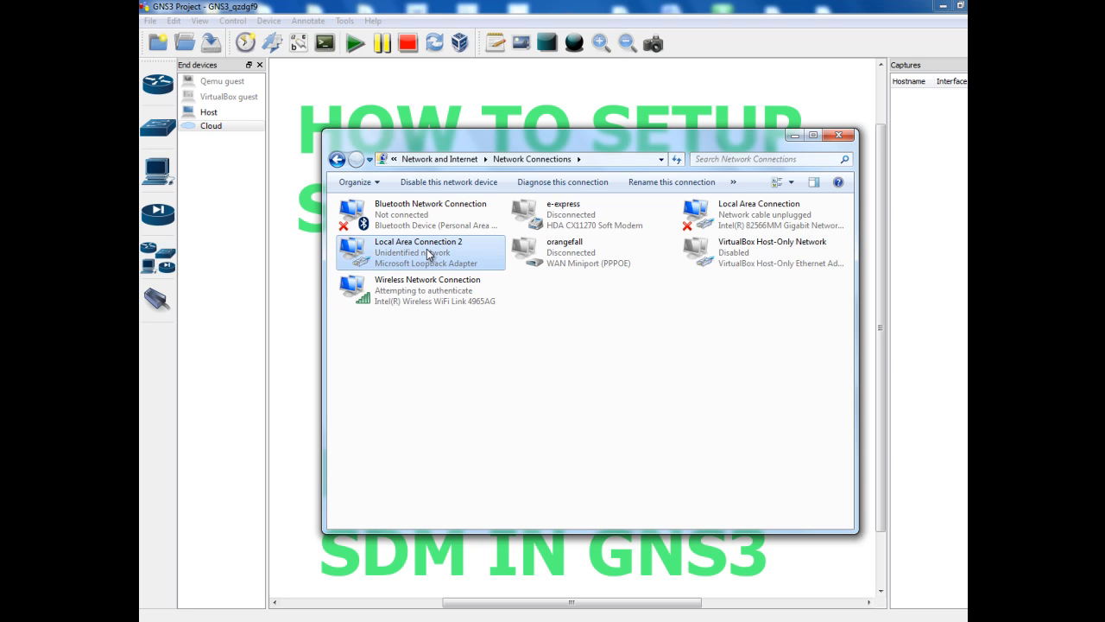
{"action": "left_click", "coordinate": [460, 378]}
{"action": "double_click", "coordinate": [391, 251]}
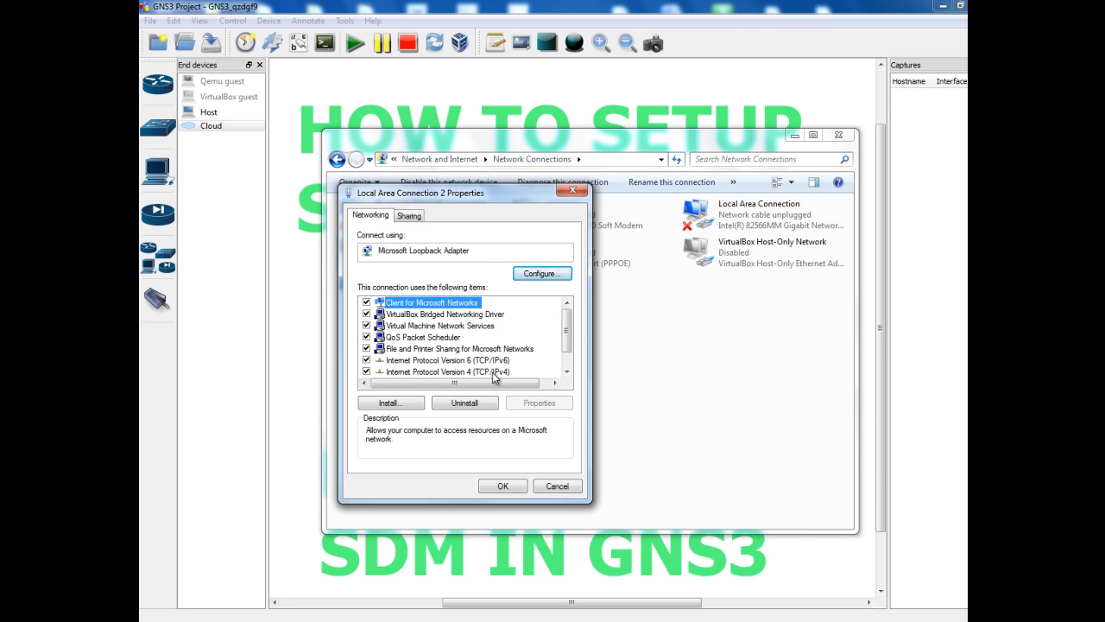
Set IPv4 to 10.10.10.50, mask 255.255.255.0, gateway 10.10.10.1, and close the adapter properties
{"action": "left_click", "coordinate": [494, 373]}
{"action": "left_click", "coordinate": [541, 406]}
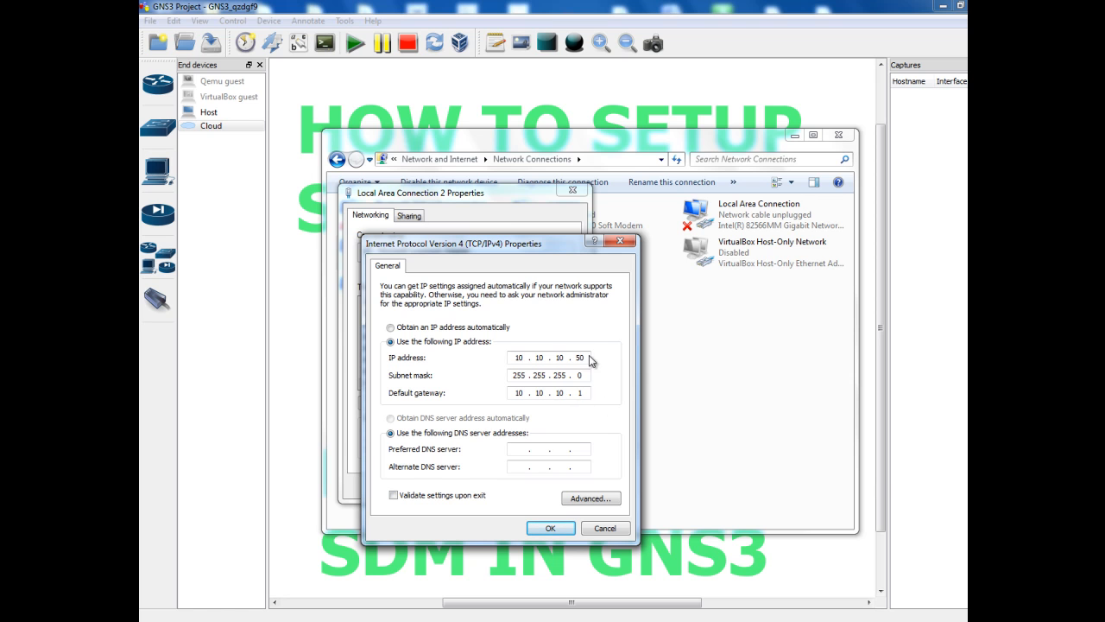
{"action": "left_click", "coordinate": [550, 529]}
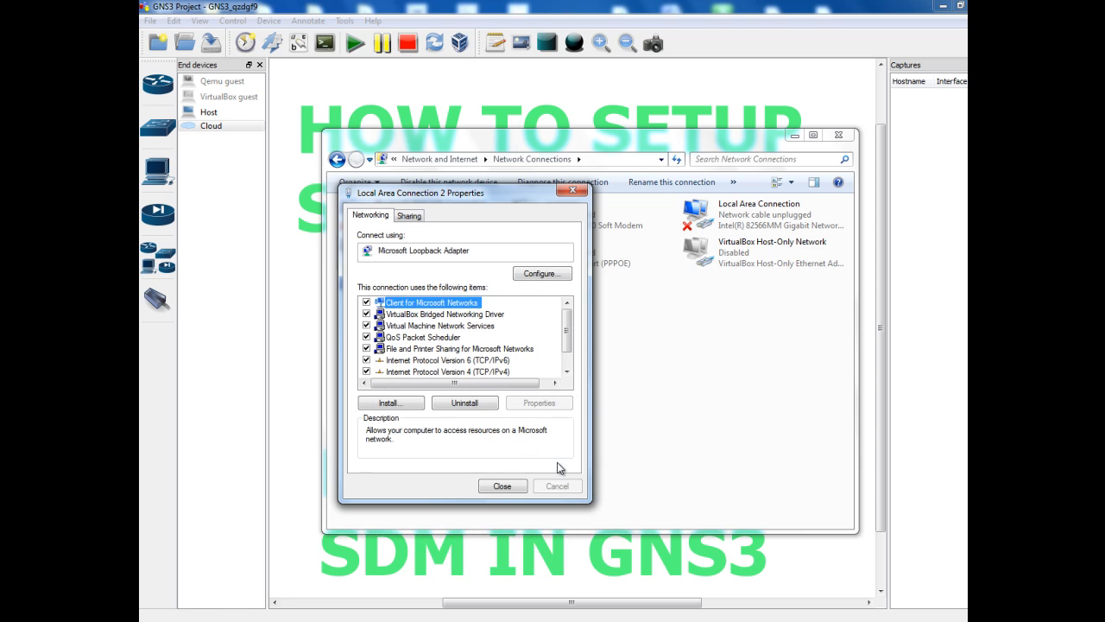
{"action": "left_click", "coordinate": [574, 191]}
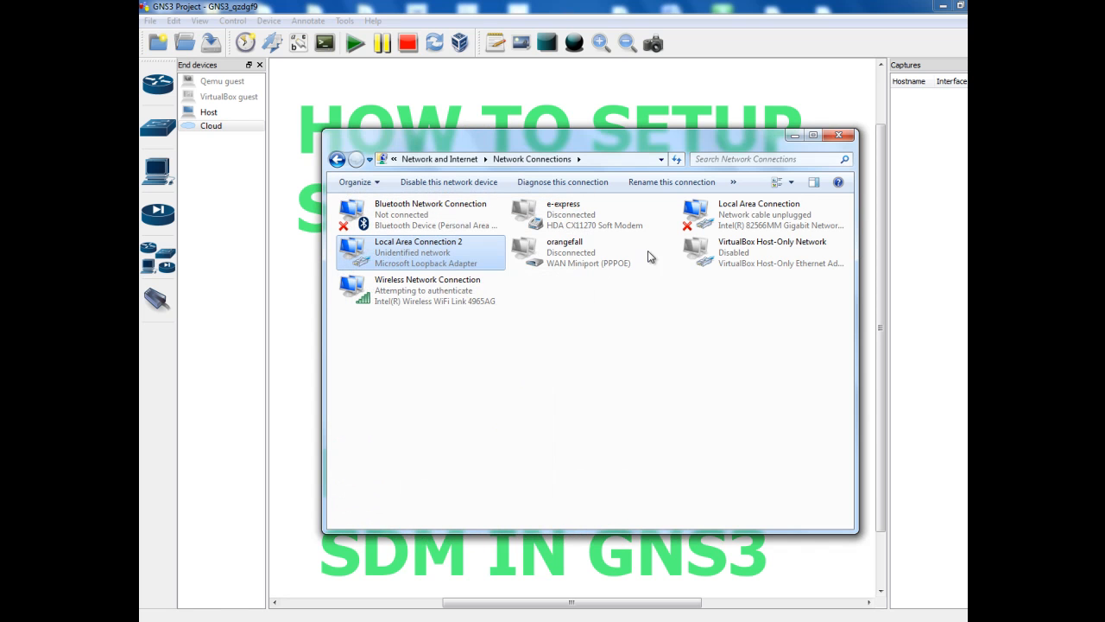
Close the Network Connections window and launch Internet Explorer from the Start menu
{"action": "left_click", "coordinate": [837, 137]}
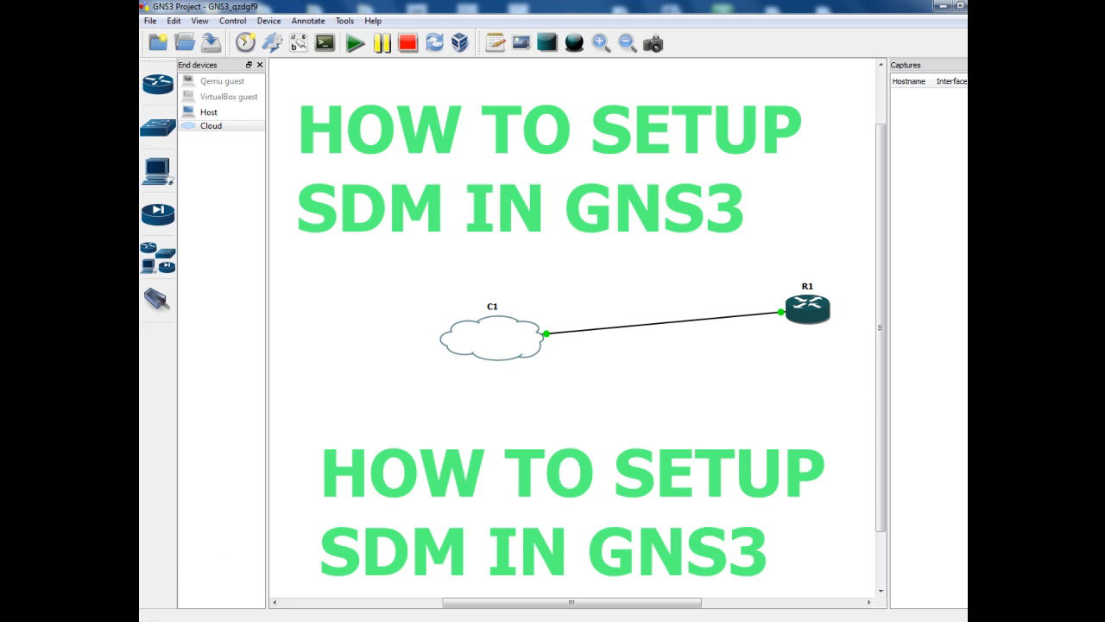
{"action": "left_click", "coordinate": [155, 615]}
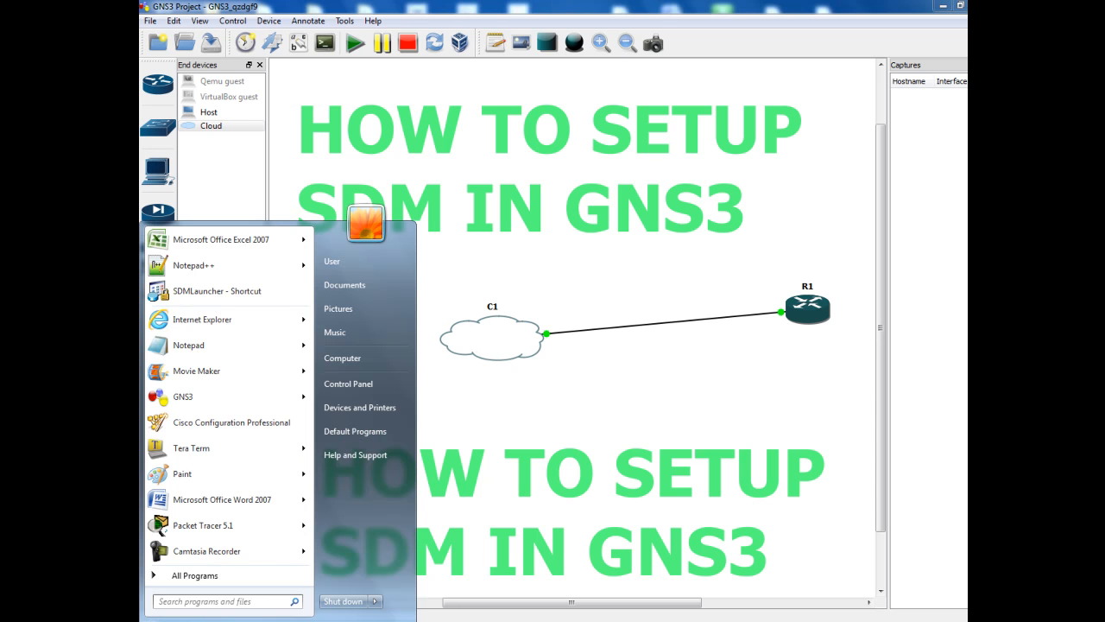
{"action": "left_click", "coordinate": [217, 322]}
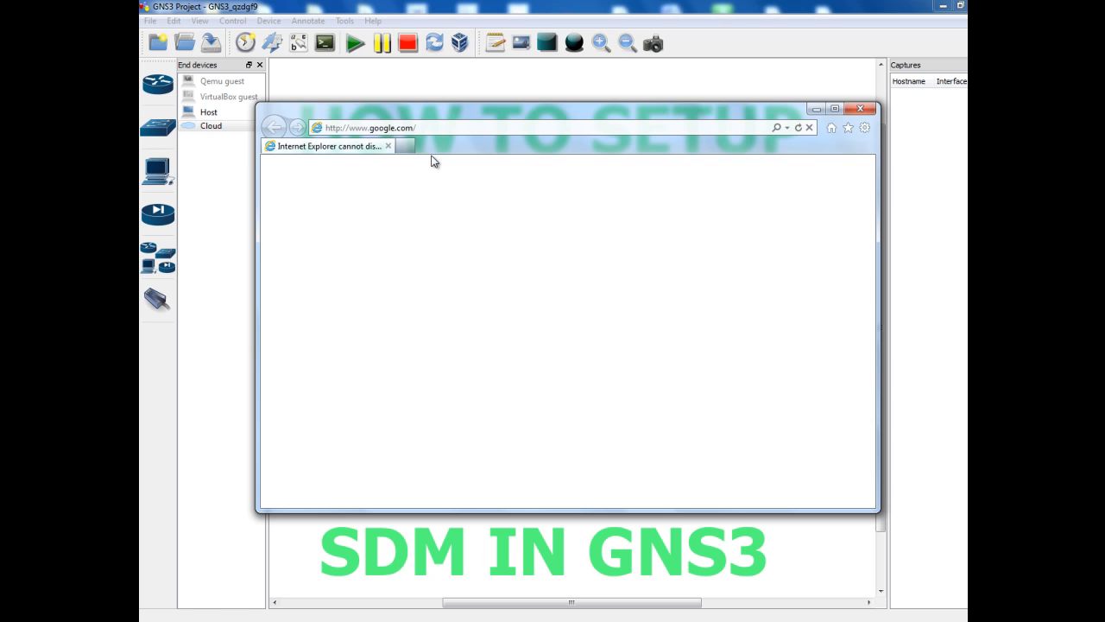
{"action": "left_click", "coordinate": [428, 127]}
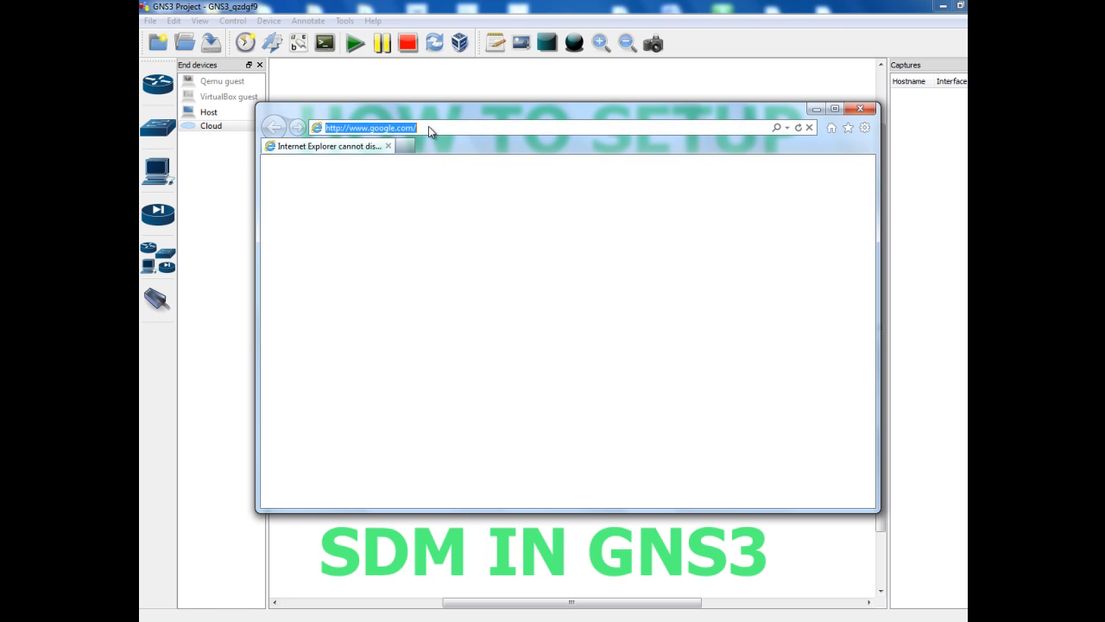
{"action": "key", "text": "BackSpace"}
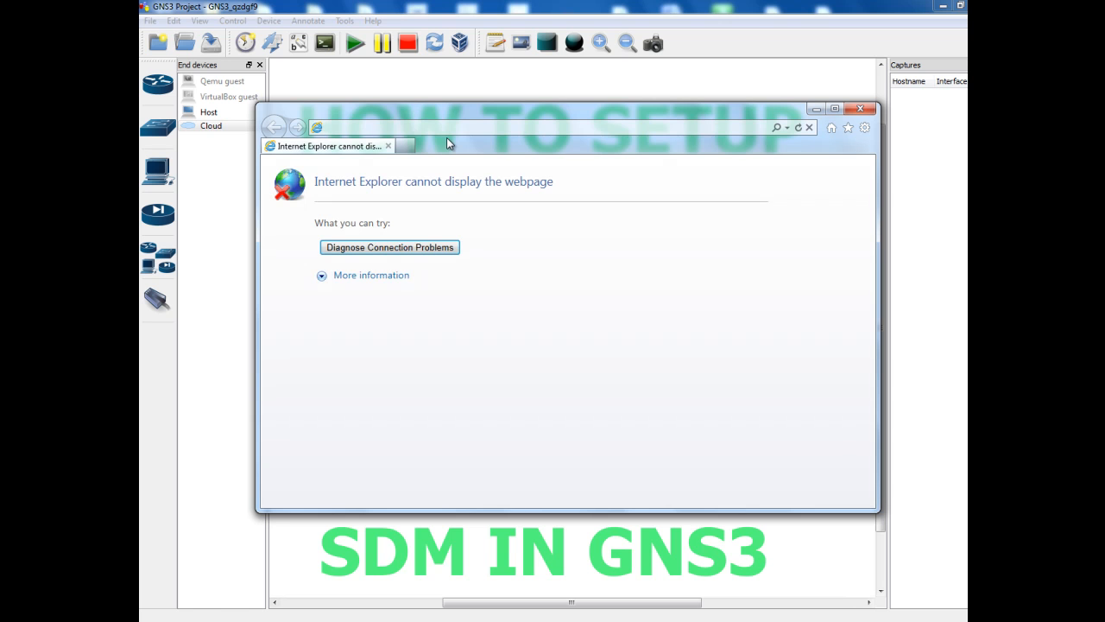
{"action": "left_click", "coordinate": [423, 128]}
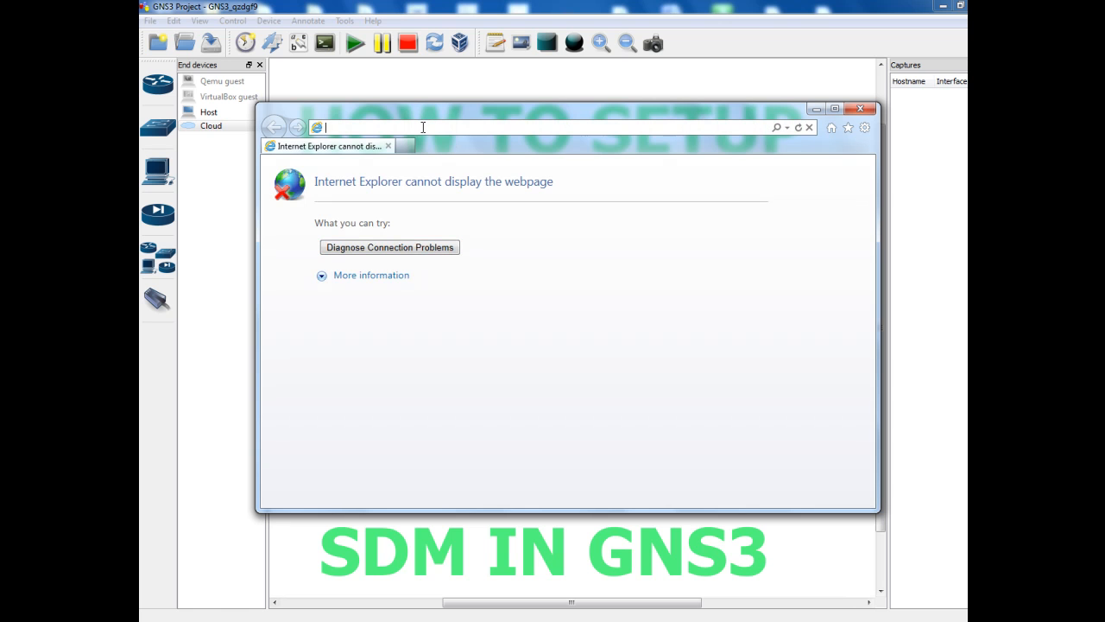
{"action": "type", "text": "10.10.10.1/"}
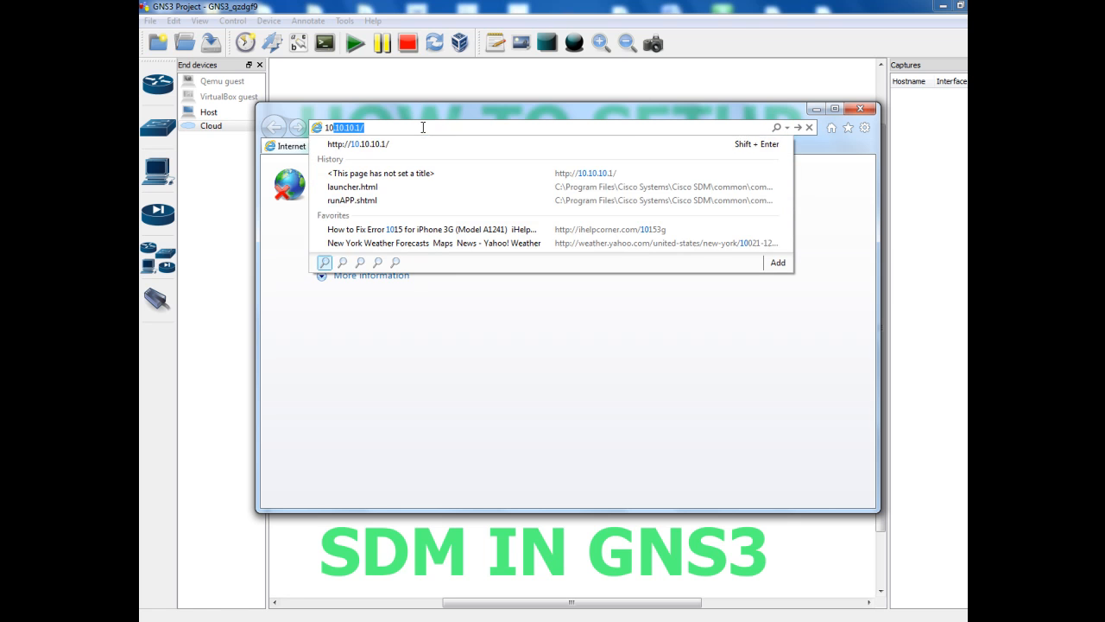
{"action": "left_click", "coordinate": [378, 147]}
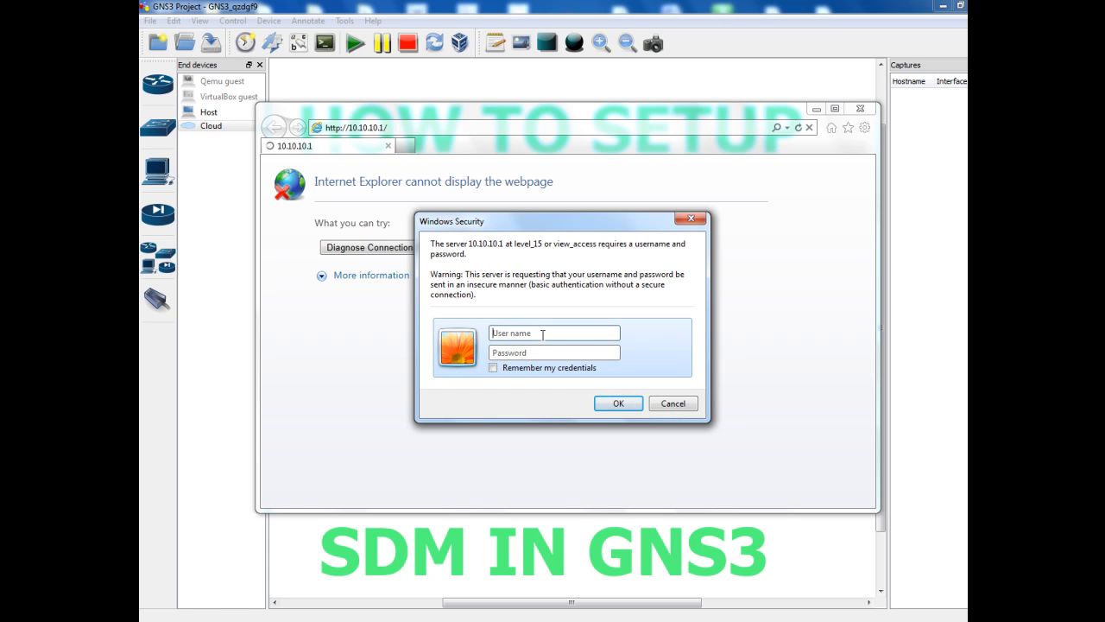
Enter the router's login credentials to reach the Cisco 7206VXR R1 home page
{"action": "type", "text": "tacisco"}
{"action": "left_click", "coordinate": [618, 404]}
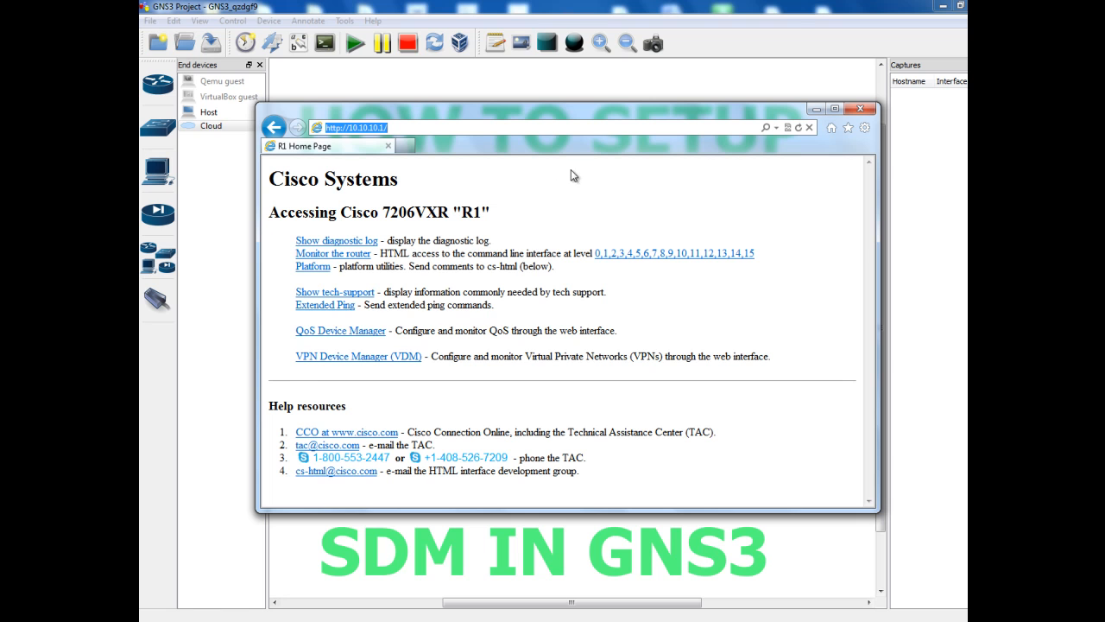
Close the router's web page and start SDMLauncher - Shortcut from the Start menu
{"action": "left_click", "coordinate": [859, 110]}
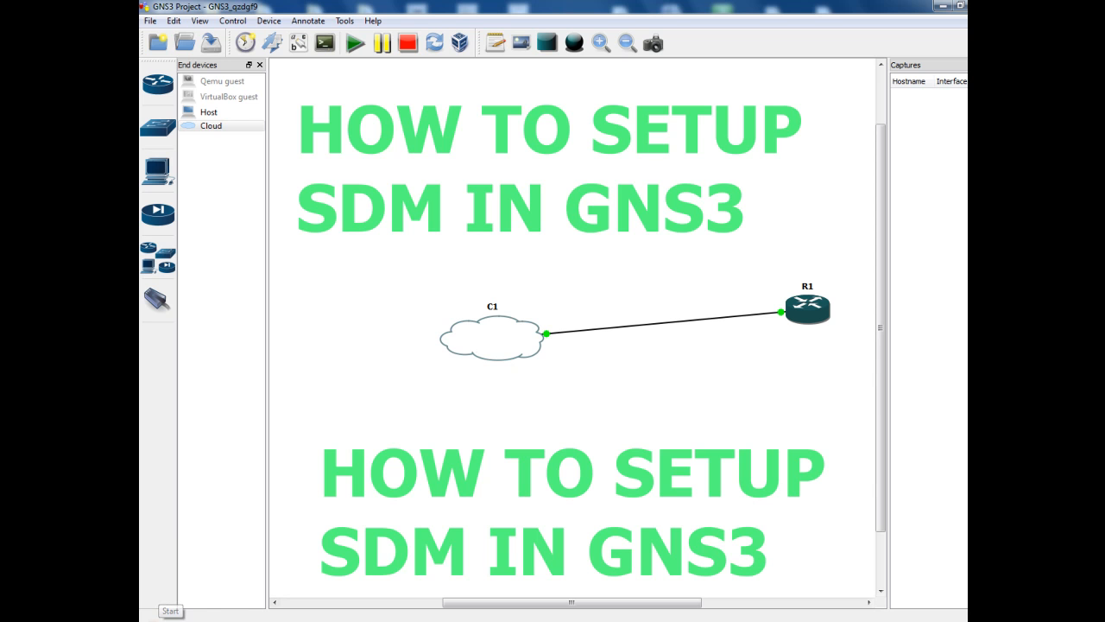
{"action": "left_click", "coordinate": [154, 609]}
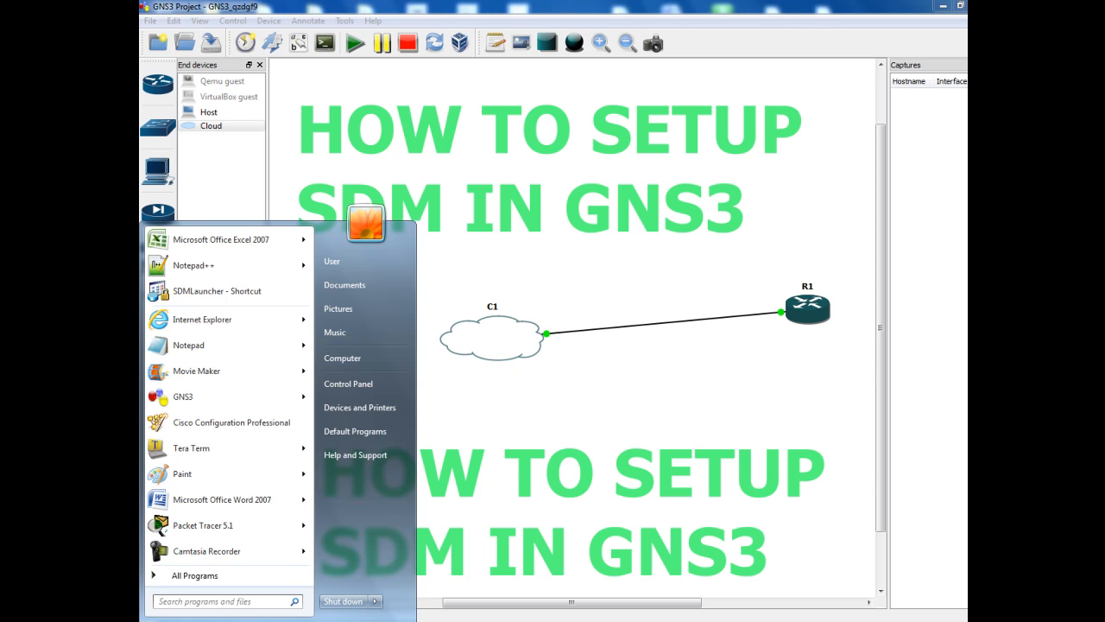
{"action": "left_click", "coordinate": [200, 293]}
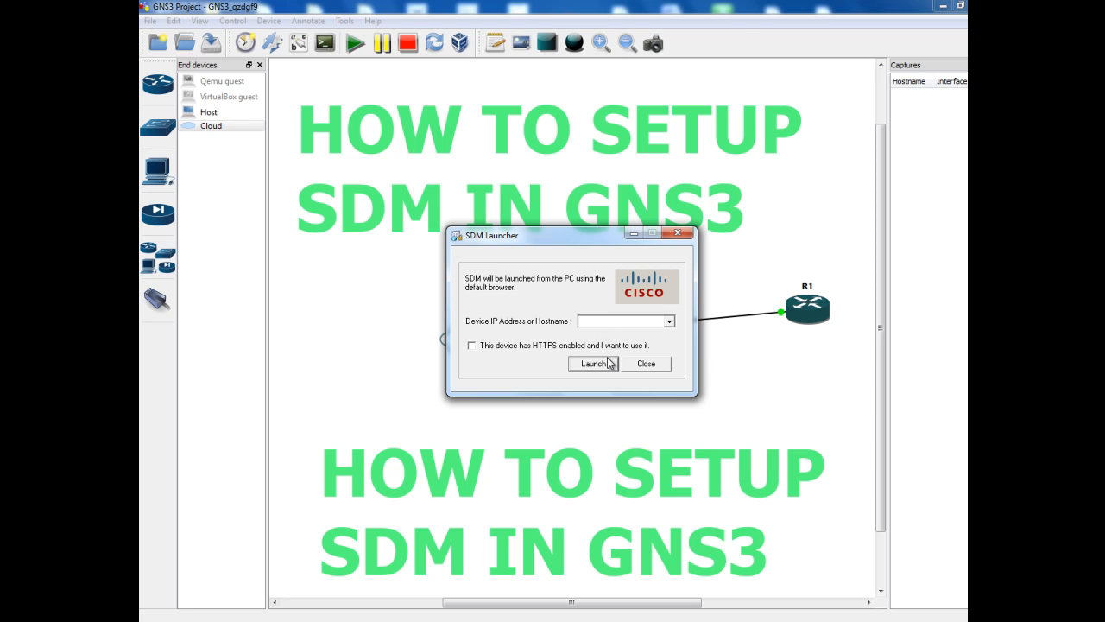
Launch SDM for the device at 10.10.10.1
{"action": "type", "text": "10.10.10.1"}
{"action": "left_click", "coordinate": [591, 366]}
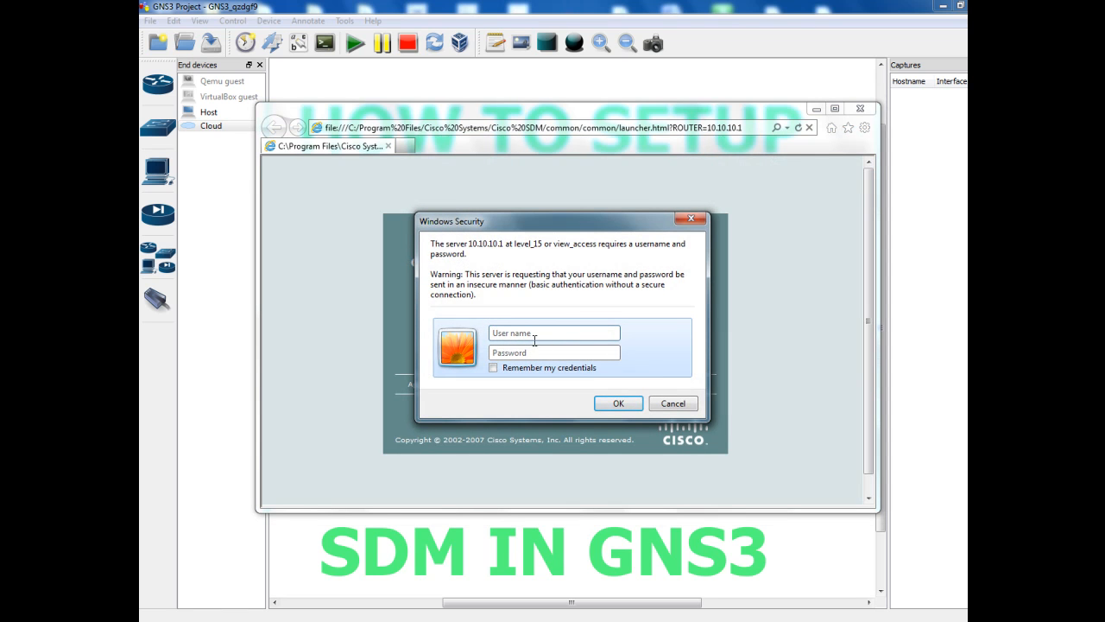
Sign in with the router username and password to open the SDM Launch Page window
{"action": "left_click", "coordinate": [538, 333]}
{"action": "left_click", "coordinate": [524, 351]}
{"action": "left_click", "coordinate": [619, 404]}
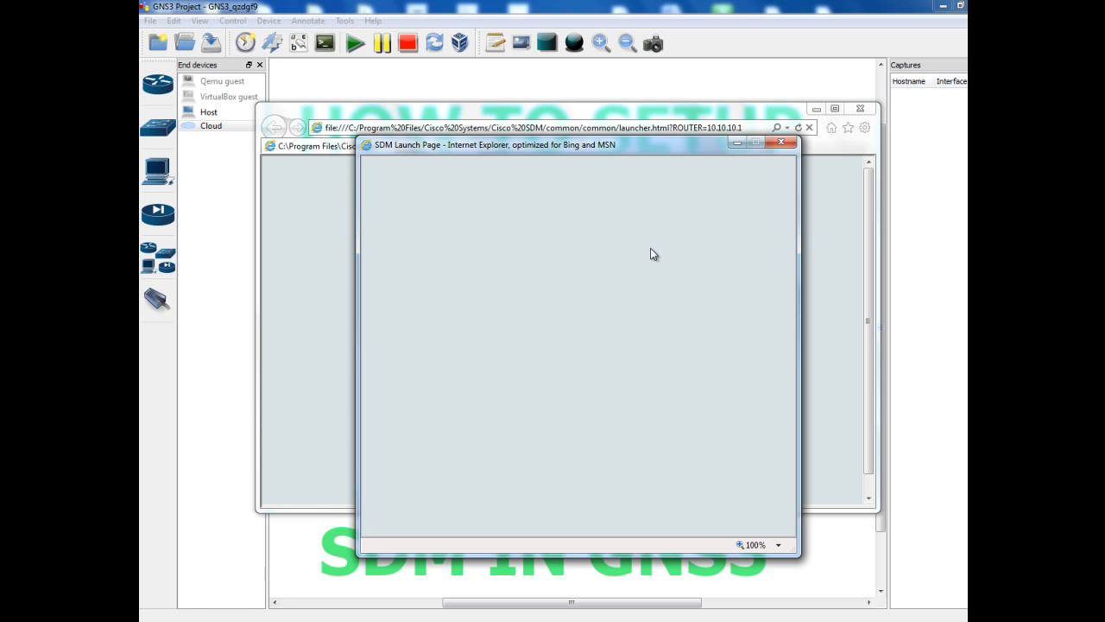
Reposition the SDM Launch Page window lower on screen while SDM loads
{"action": "left_click_drag", "start_coordinate": [648, 141], "coordinate": [647, 118]}
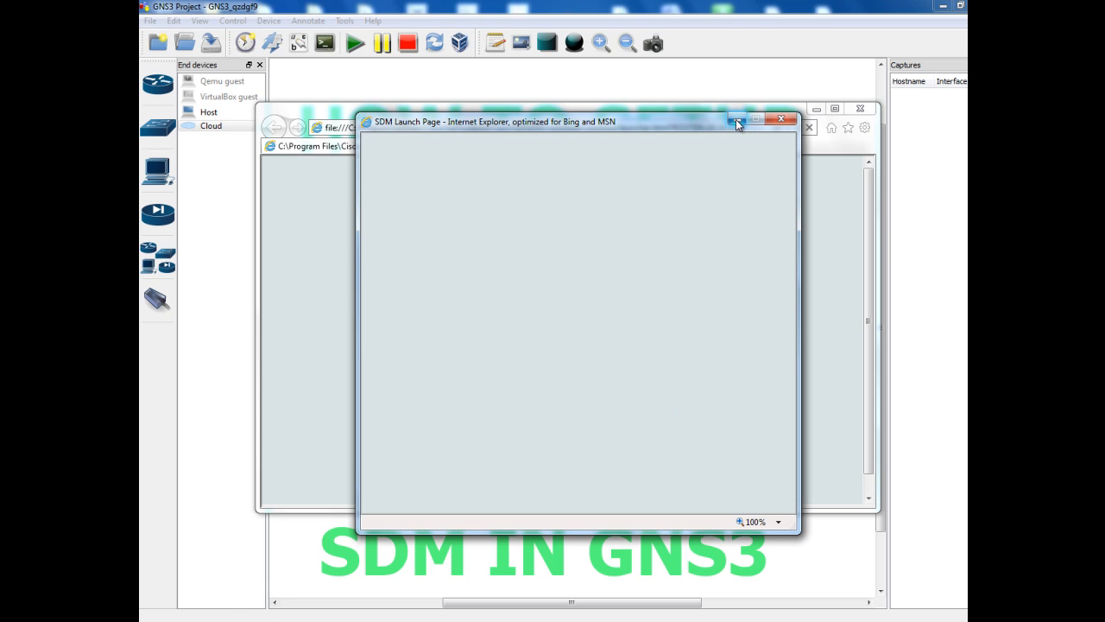
{"action": "mouse_move", "coordinate": [668, 124]}
{"action": "left_mouse_down"}
{"action": "mouse_move", "coordinate": [676, 223]}
{"action": "mouse_move", "coordinate": [665, 105]}
{"action": "left_mouse_up"}
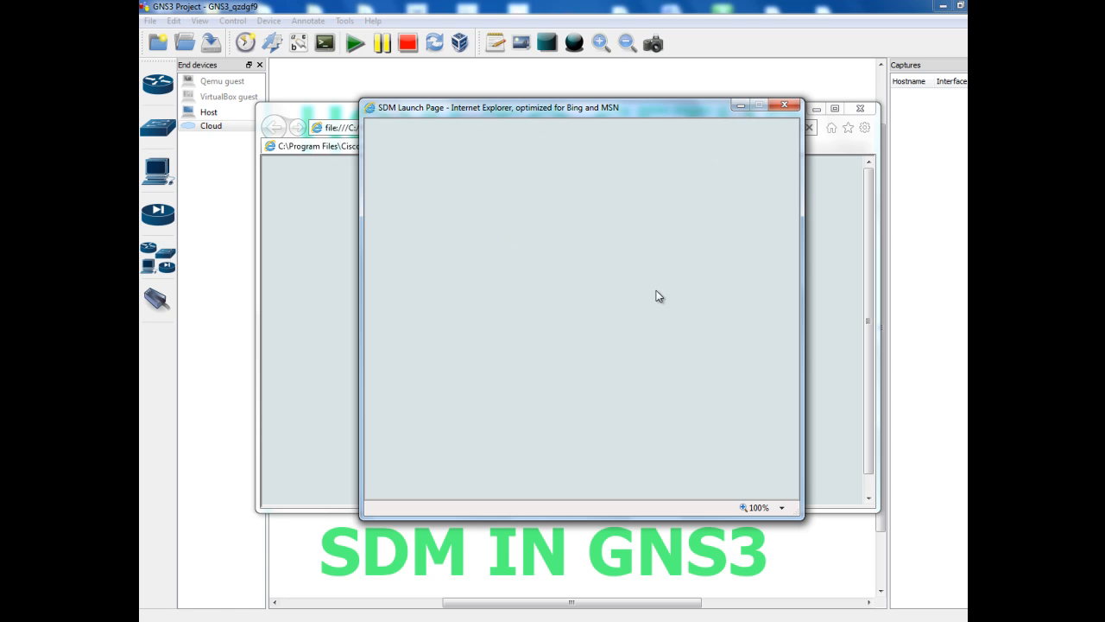
{"action": "left_click_drag", "start_coordinate": [605, 107], "coordinate": [639, 242]}
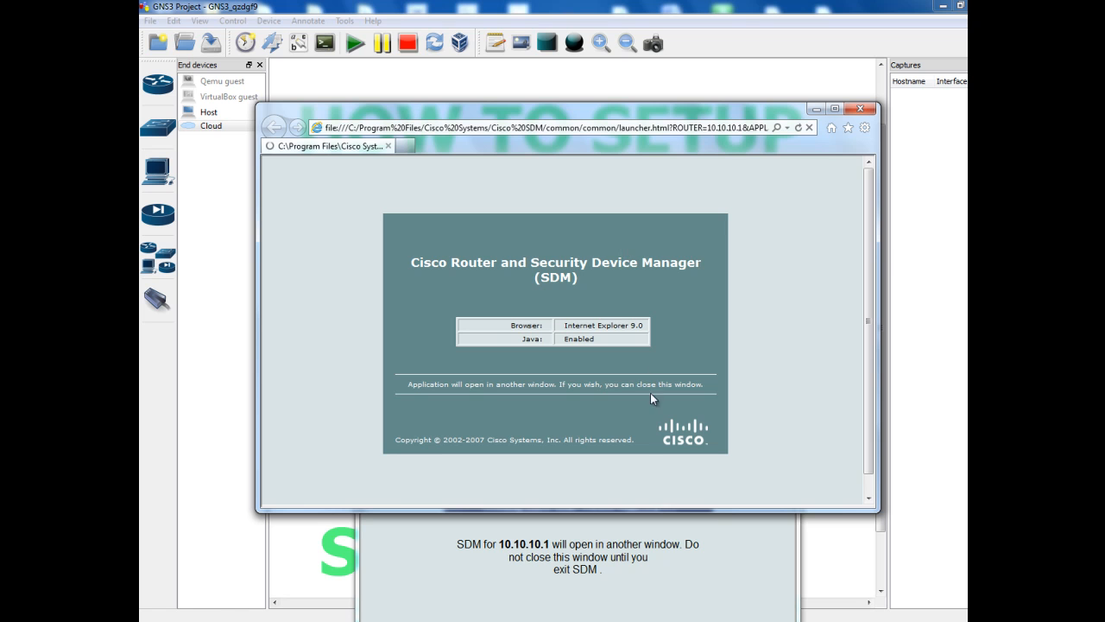
Bring the SDM Launch Page window forward and move it near the top while SDM loads
{"action": "left_click", "coordinate": [721, 537]}
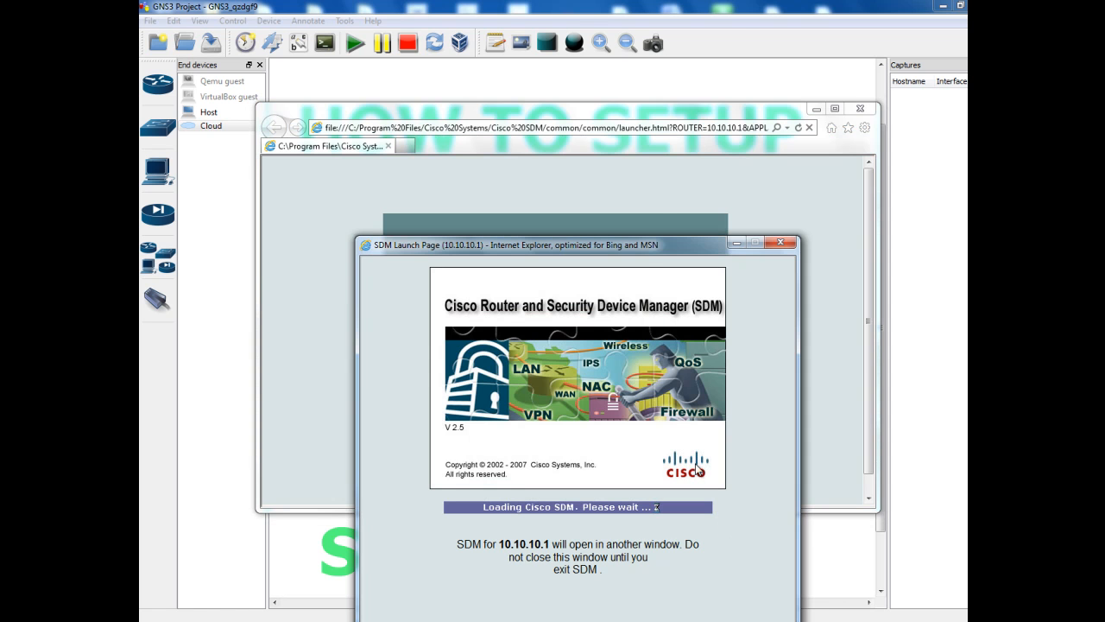
{"action": "left_click_drag", "start_coordinate": [643, 247], "coordinate": [626, 115]}
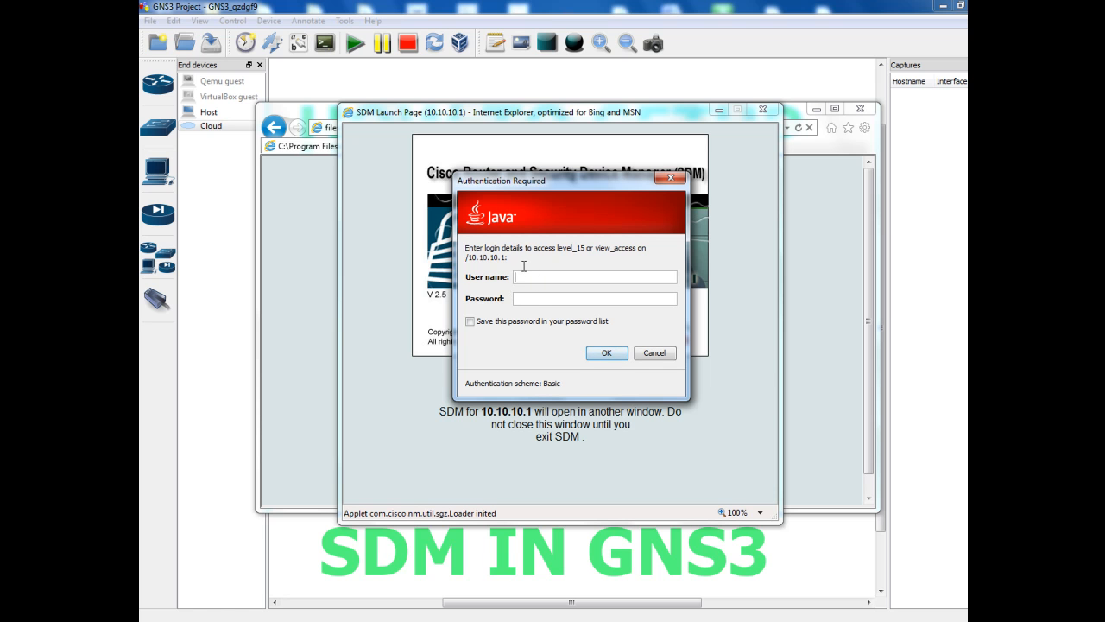
Enter the router's level_15 username and password in the Java authentication prompt
{"action": "left_click", "coordinate": [523, 274]}
{"action": "type", "text": "tap"}
{"action": "type", "text": "hs"}
{"action": "left_click", "coordinate": [526, 298]}
{"action": "type", "text": "•••••"}
{"action": "left_click", "coordinate": [607, 354]}
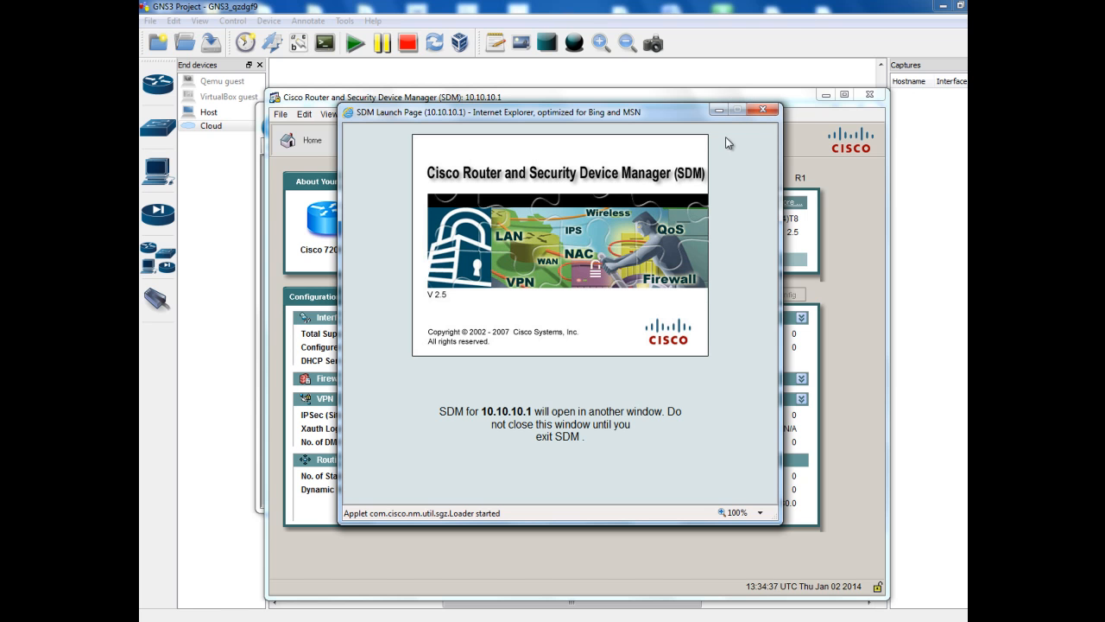
Minimize the SDM Launch Page window and switch Cisco SDM to the Configure view
{"action": "left_click", "coordinate": [718, 110]}
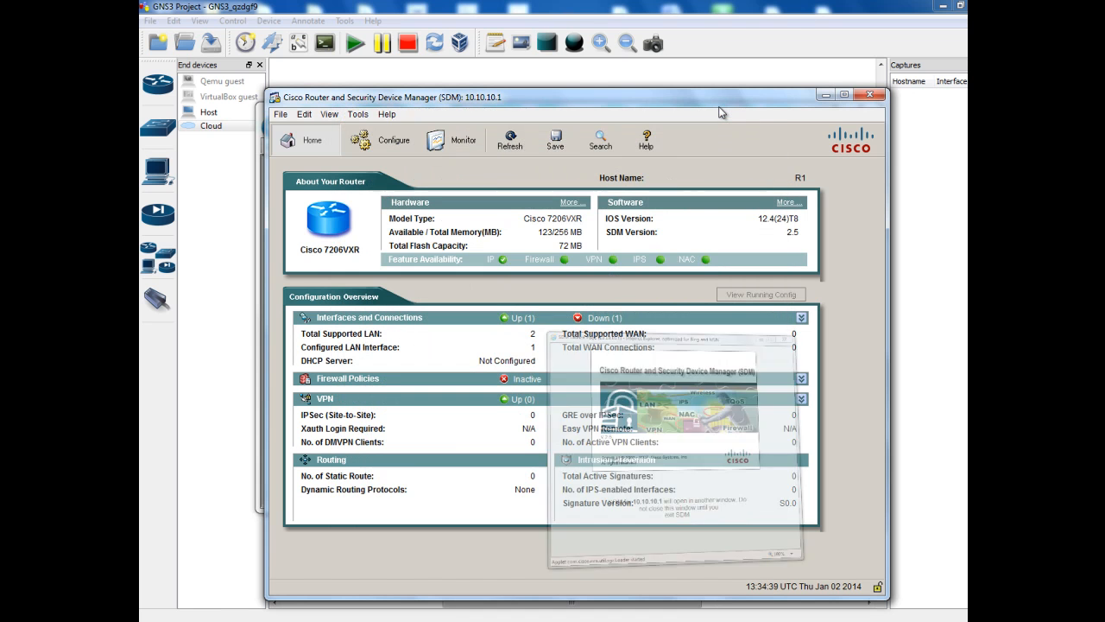
{"action": "left_click", "coordinate": [385, 138]}
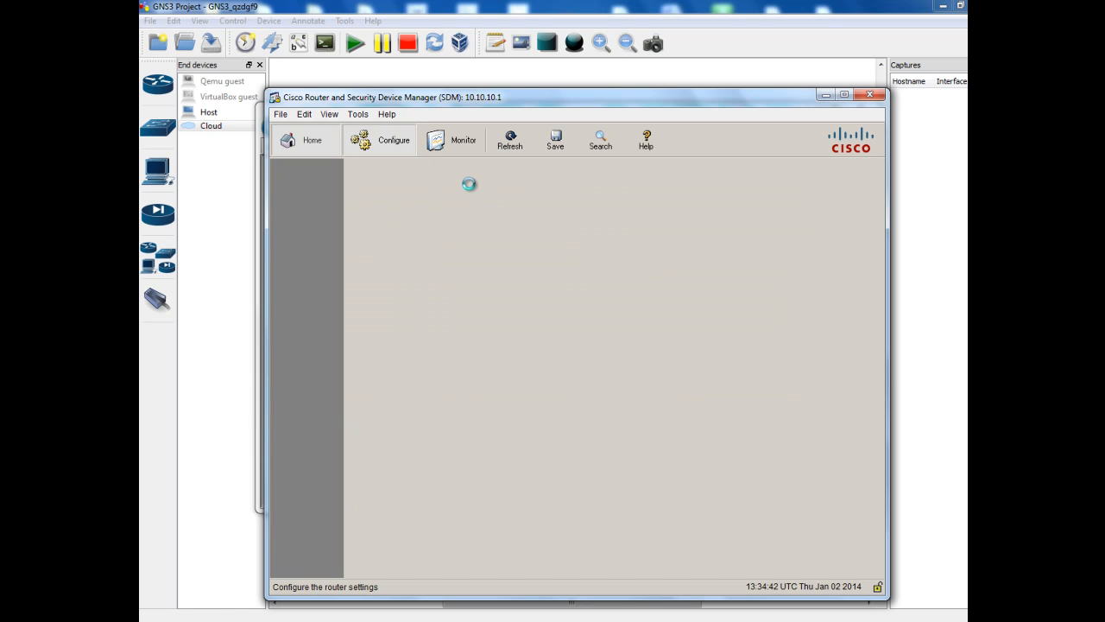